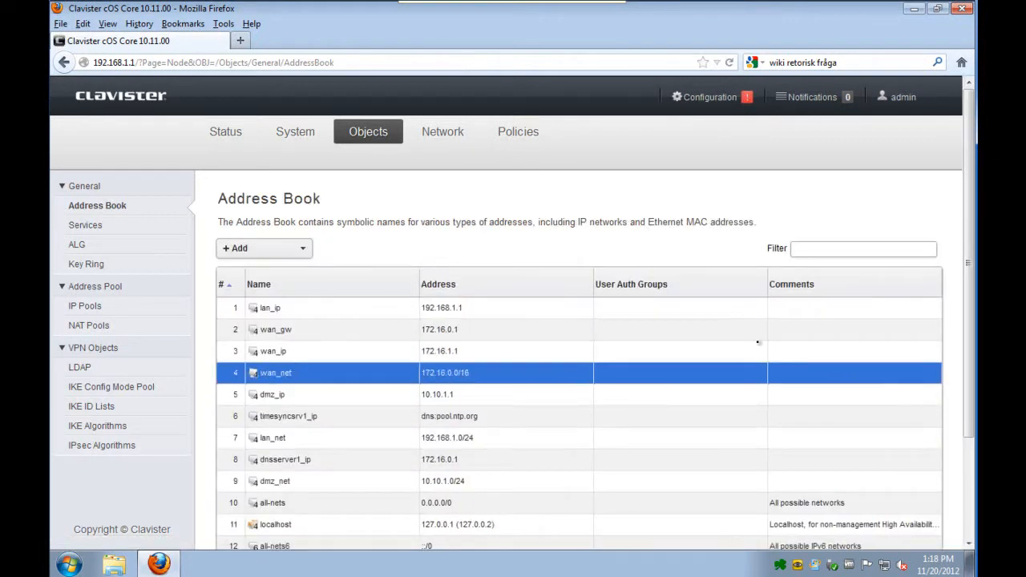
# - Add a new IP Policy to the Main IP Rules and name it Server_HTTP
pyautogui.click(518, 133)
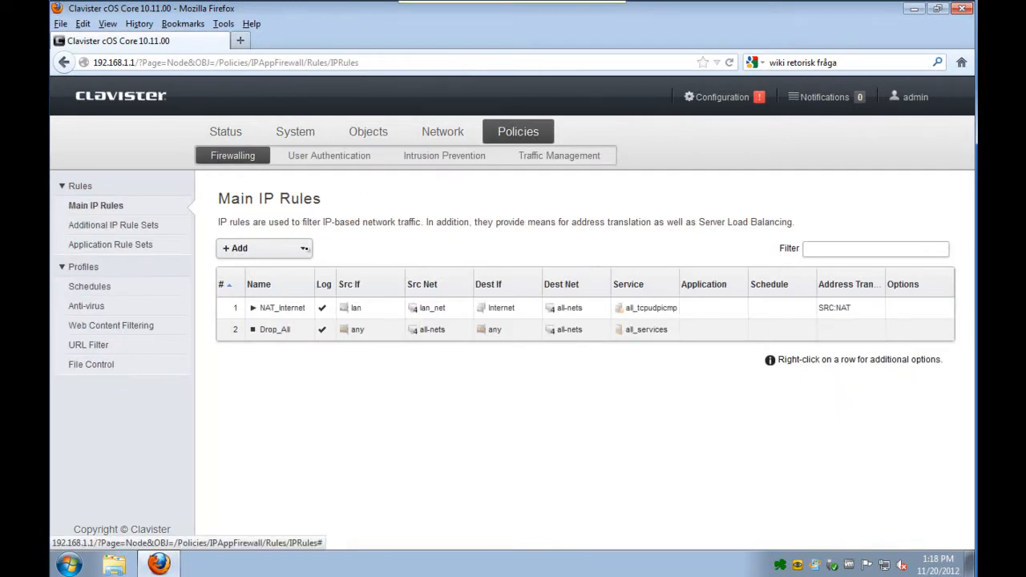
pyautogui.click(303, 250)
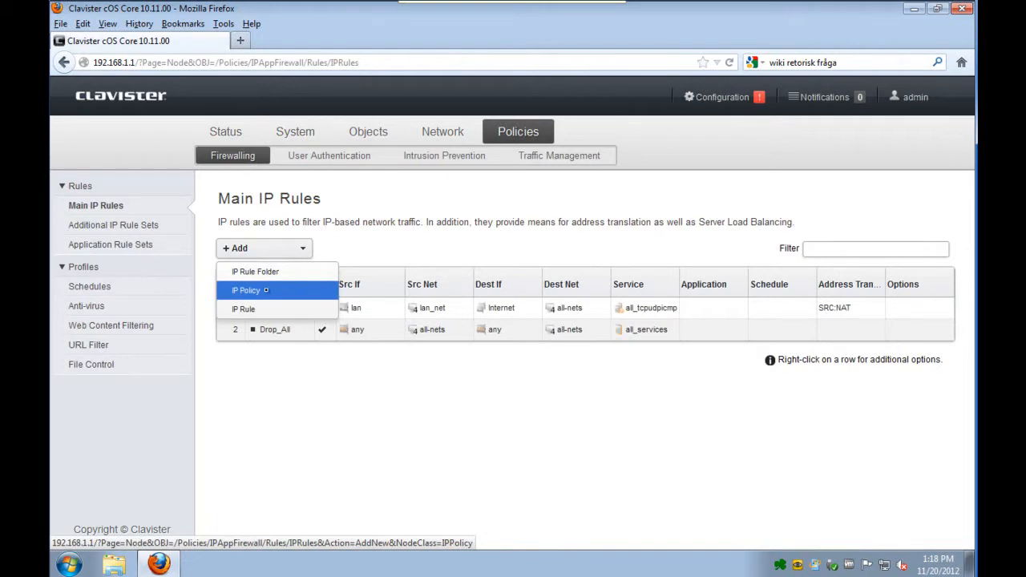
pyautogui.click(267, 290)
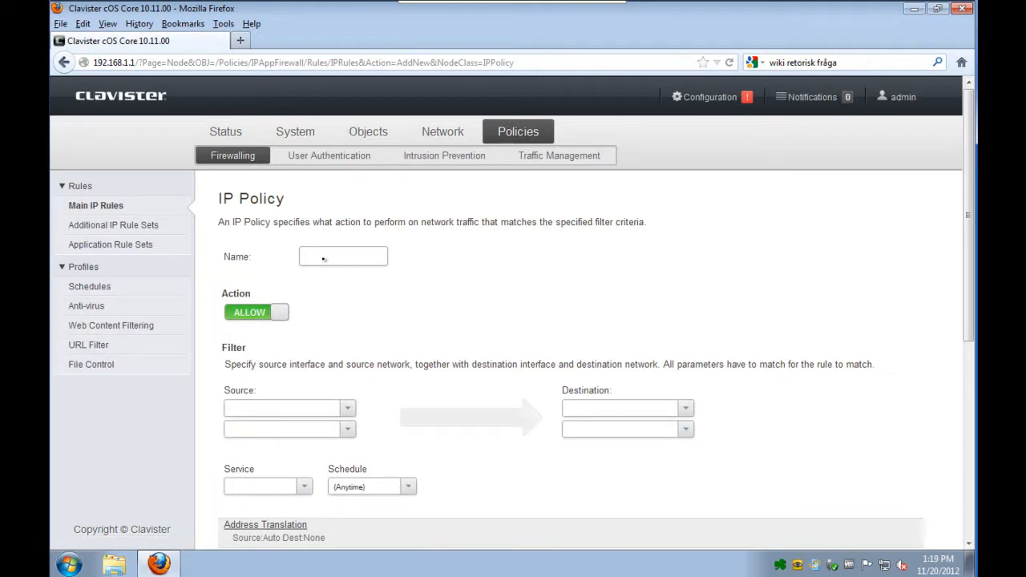
pyautogui.write('Server_H')
pyautogui.press('BackSpace')
pyautogui.write('HTT')
# - Set the policy's source interface to any and its source network to all-nets
pyautogui.click(347, 408)
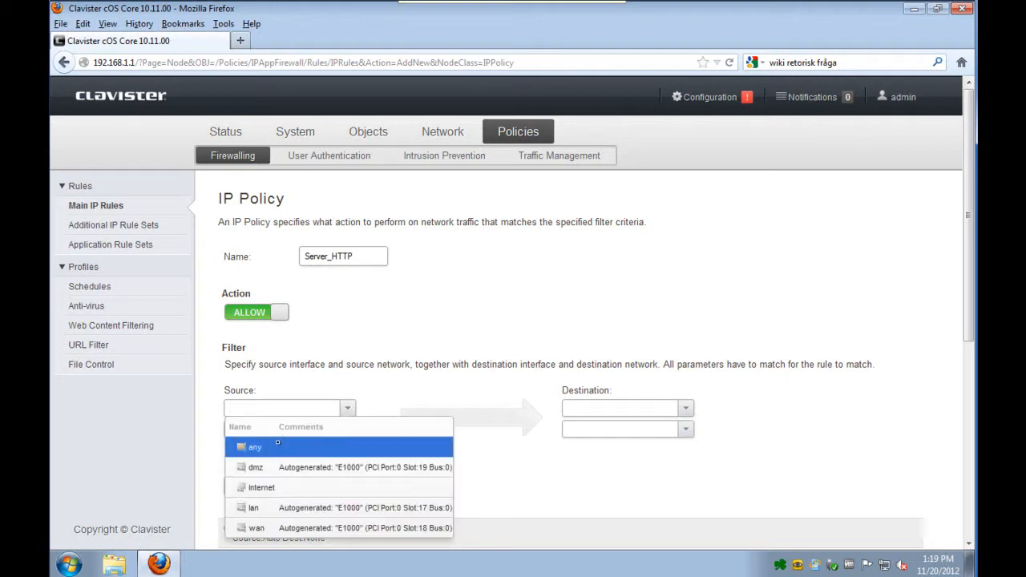
pyautogui.click(279, 443)
pyautogui.click(347, 429)
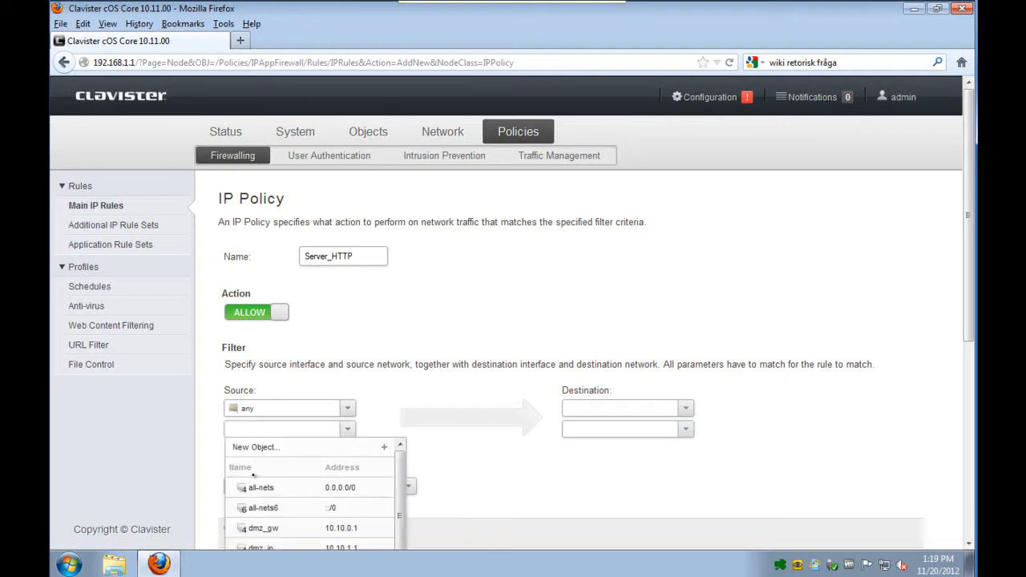
pyautogui.click(255, 487)
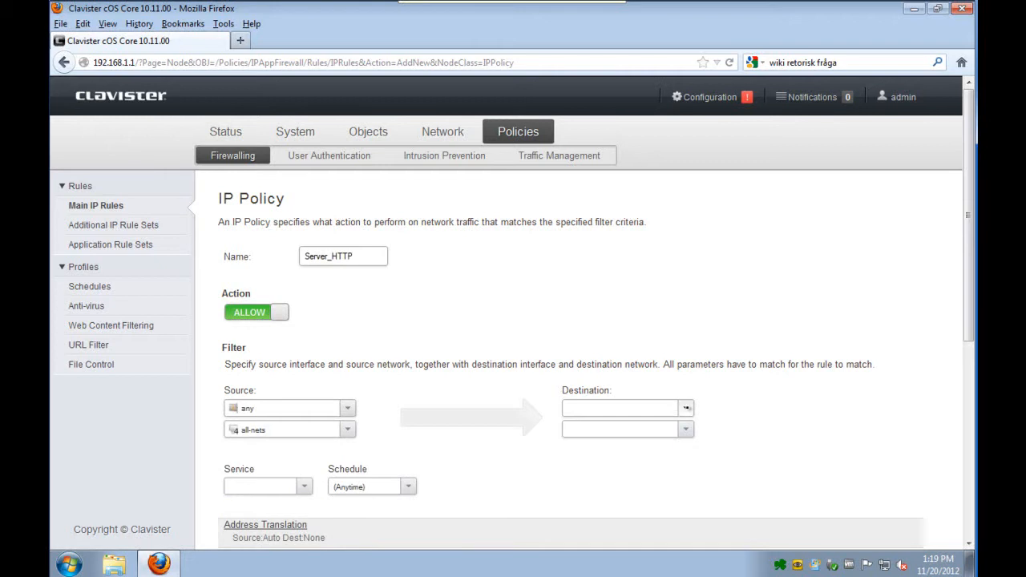
# - Set the policy's destination interface to core and its destination network to wan_ip
pyautogui.click(685, 408)
pyautogui.click(605, 457)
pyautogui.click(685, 430)
pyautogui.write('wan')
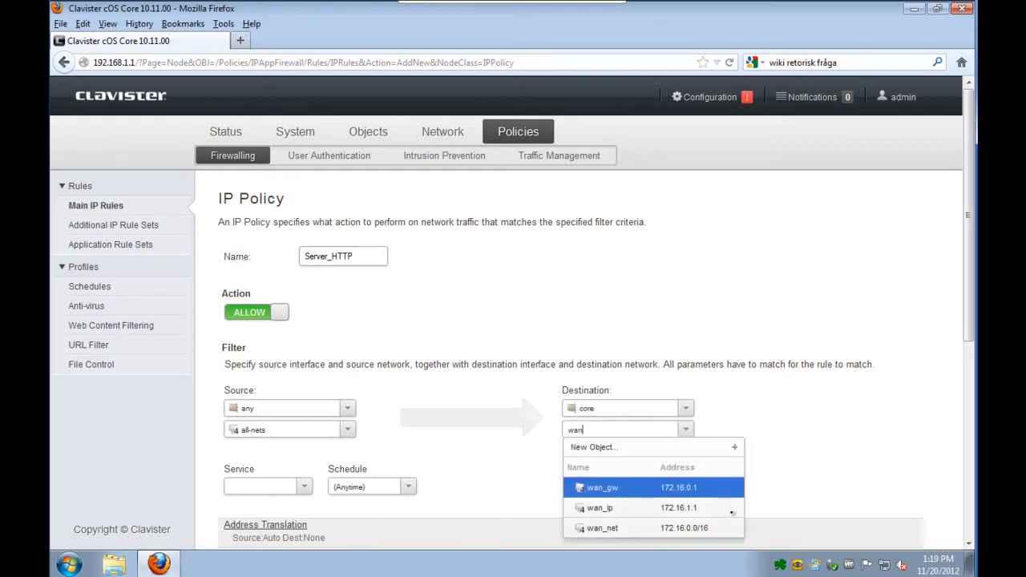
pyautogui.click(663, 508)
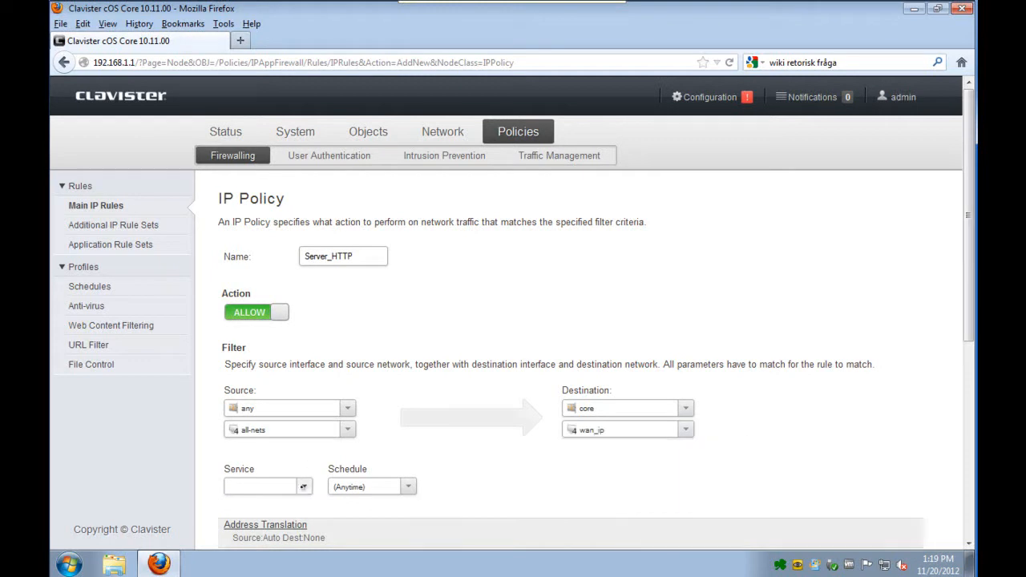
# - Set the policy's service to http
pyautogui.click(303, 487)
pyautogui.write('http')
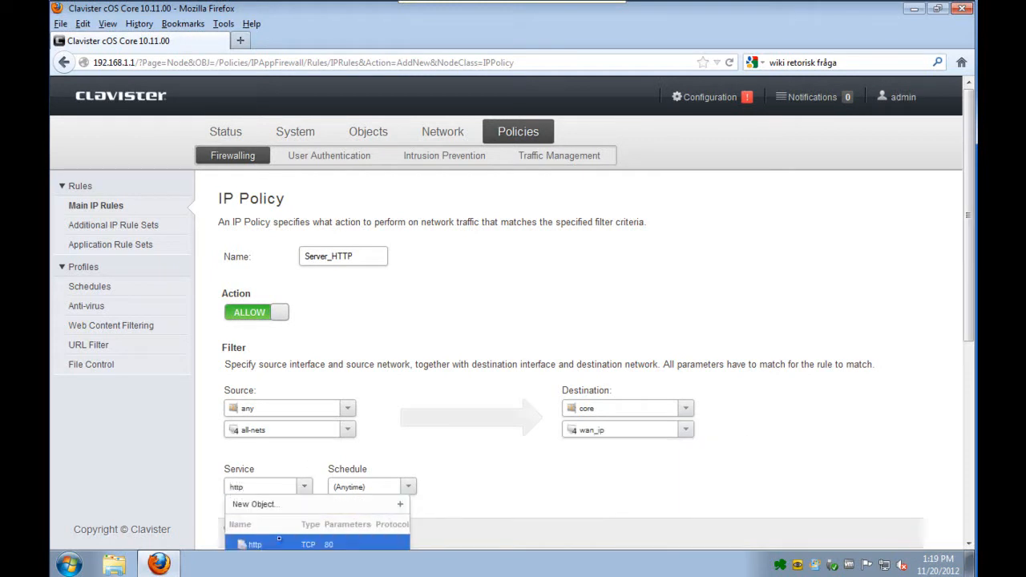
pyautogui.click(279, 541)
# - Enable SAT destination address translation for the policy with Server_ip as the new destination IP
pyautogui.scroll(-5, 670, 480)
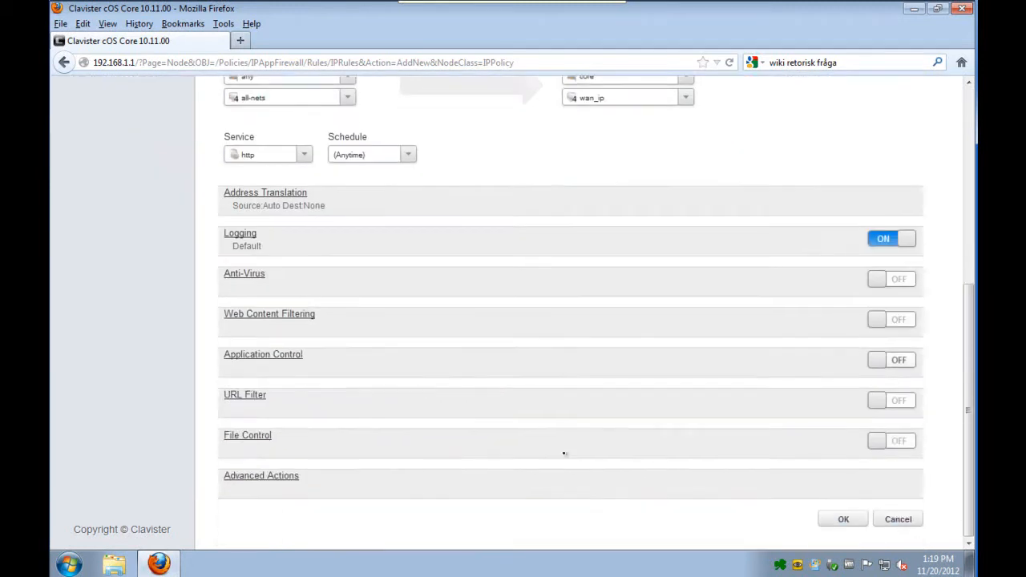
pyautogui.click(255, 193)
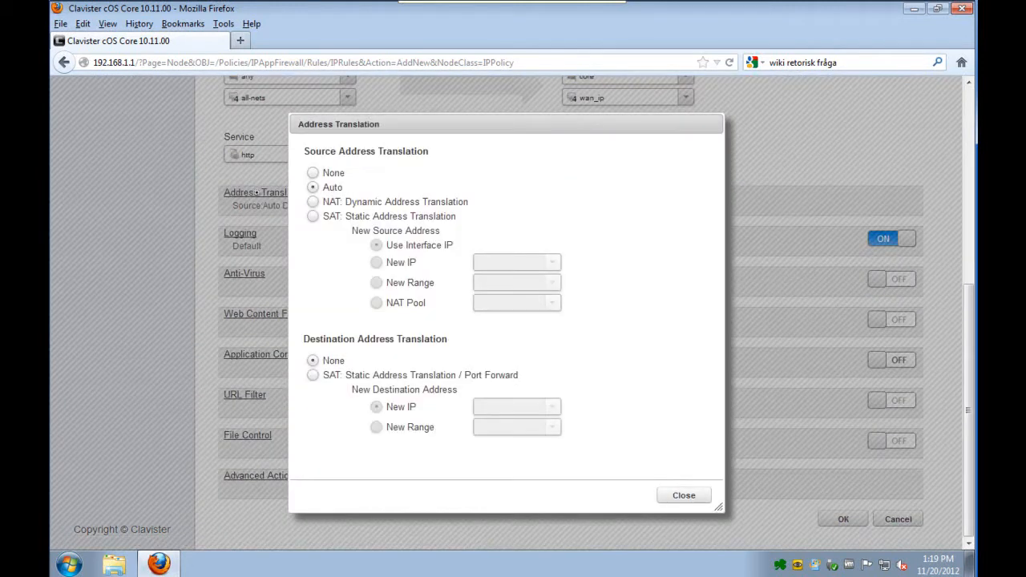
pyautogui.click(312, 375)
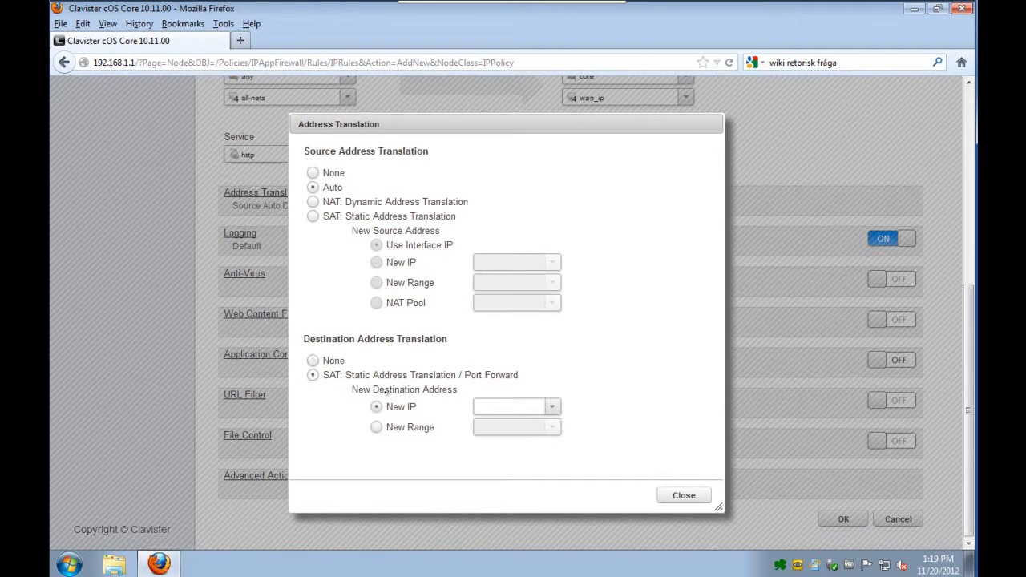
pyautogui.click(552, 408)
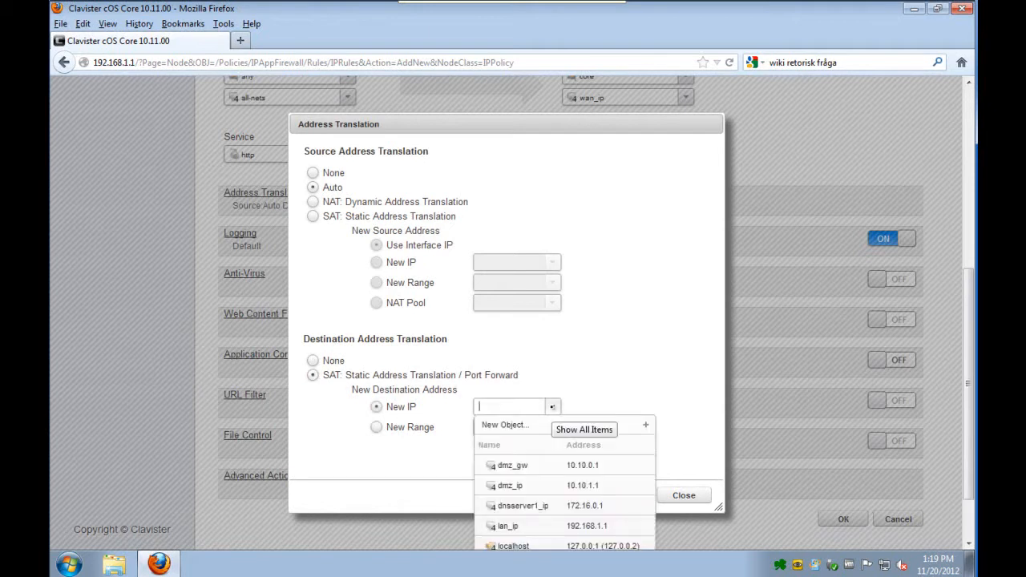
pyautogui.write('sr')
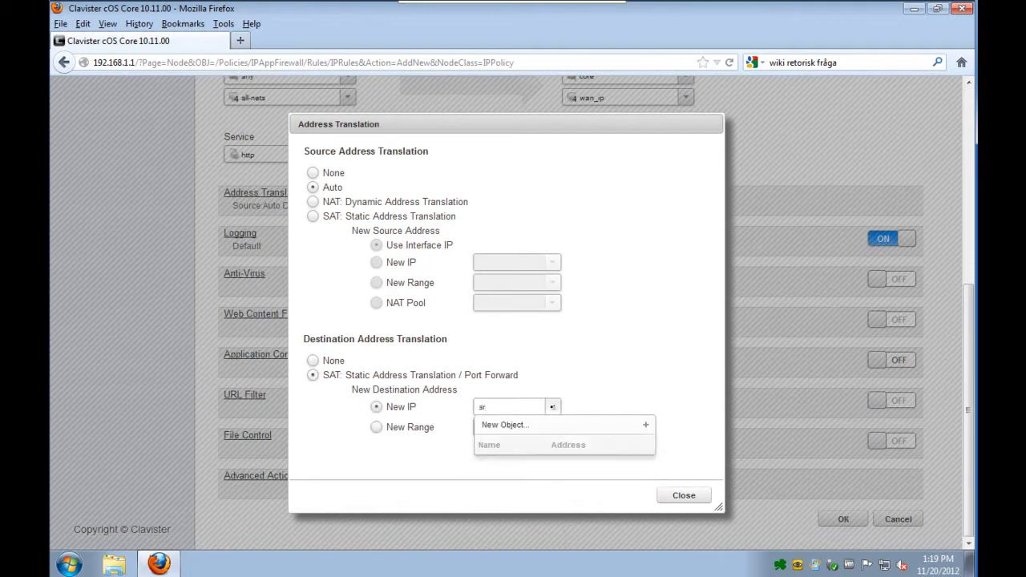
pyautogui.write('r')
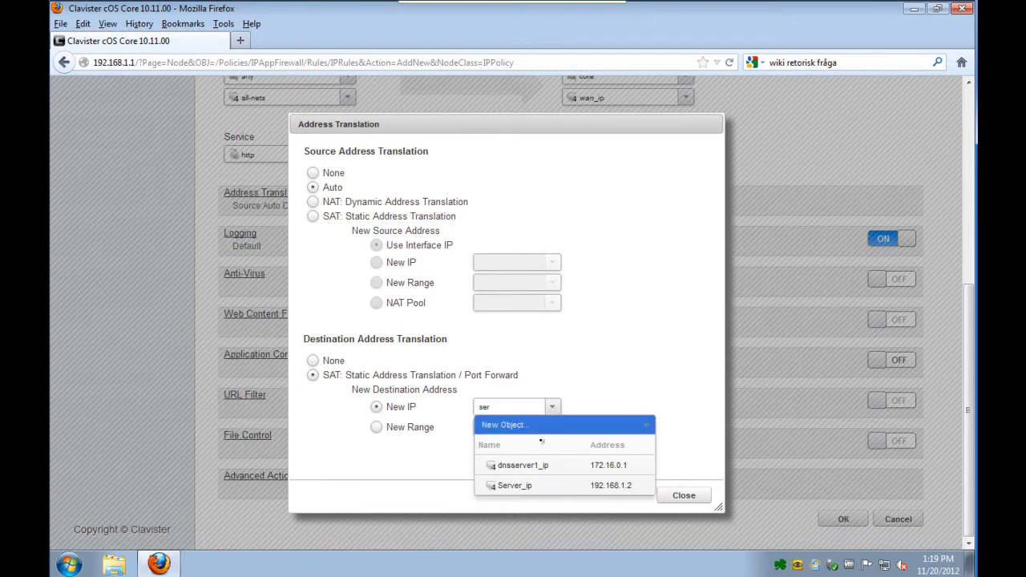
pyautogui.click(529, 485)
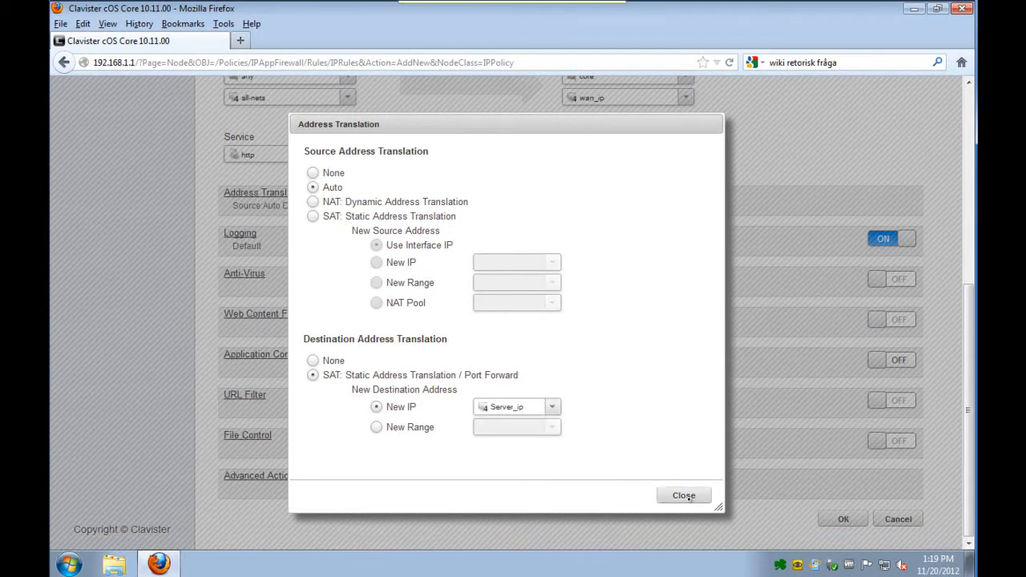
pyautogui.click(683, 496)
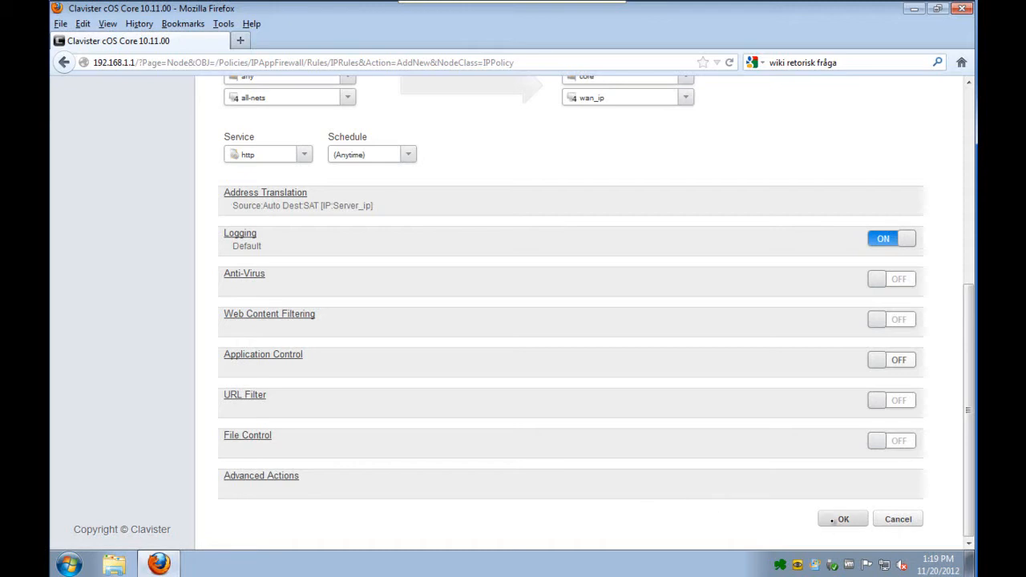
# - Save the Server_HTTP policy and move it to the top of the Main IP Rules
pyautogui.click(833, 521)
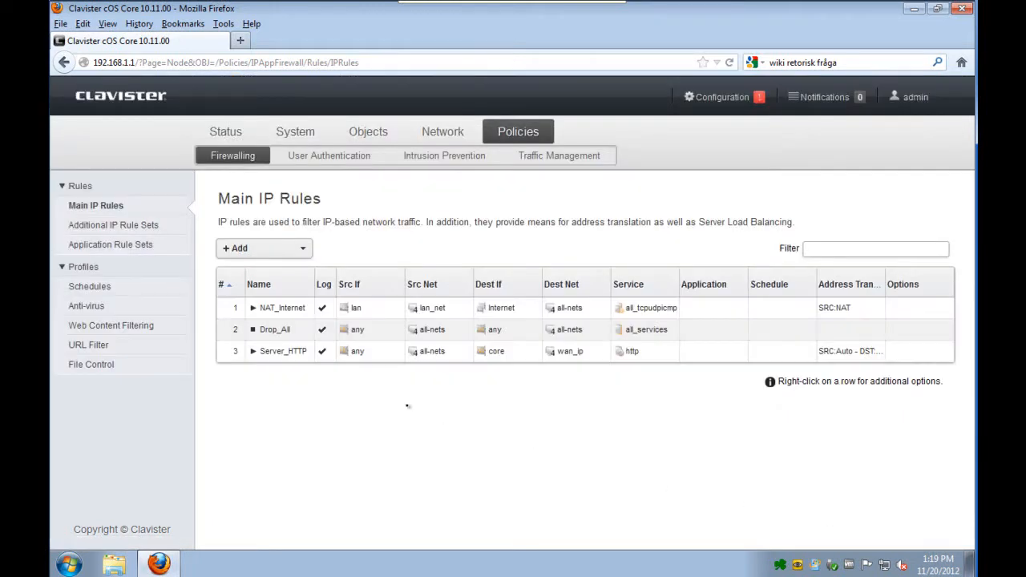
pyautogui.rightClick(286, 353)
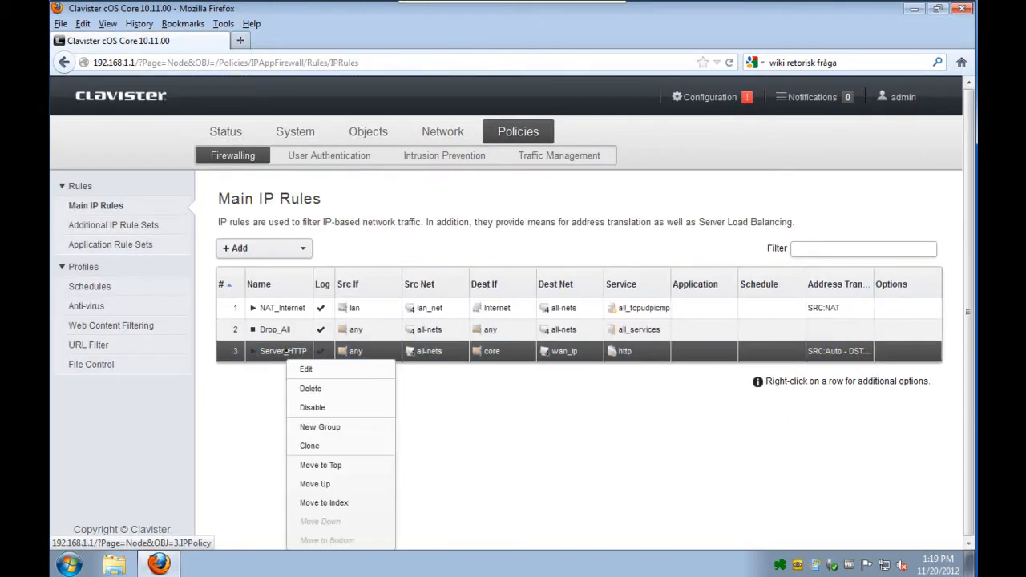
pyautogui.click(322, 464)
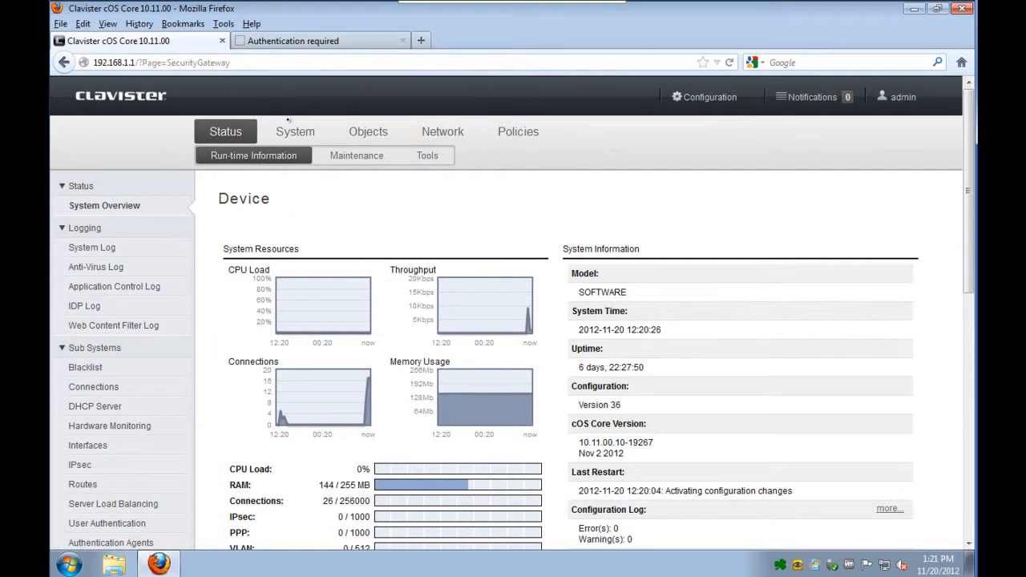
# - Set the WebUI HTTP port to 8080 in the advanced settings of the system's Remote Management and save them
pyautogui.click(336, 157)
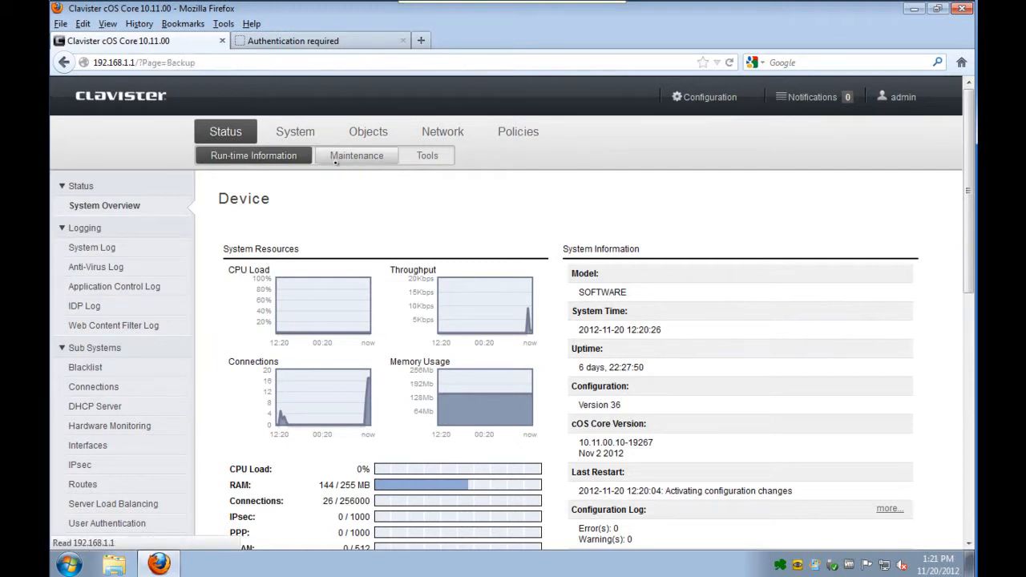
pyautogui.click(282, 148)
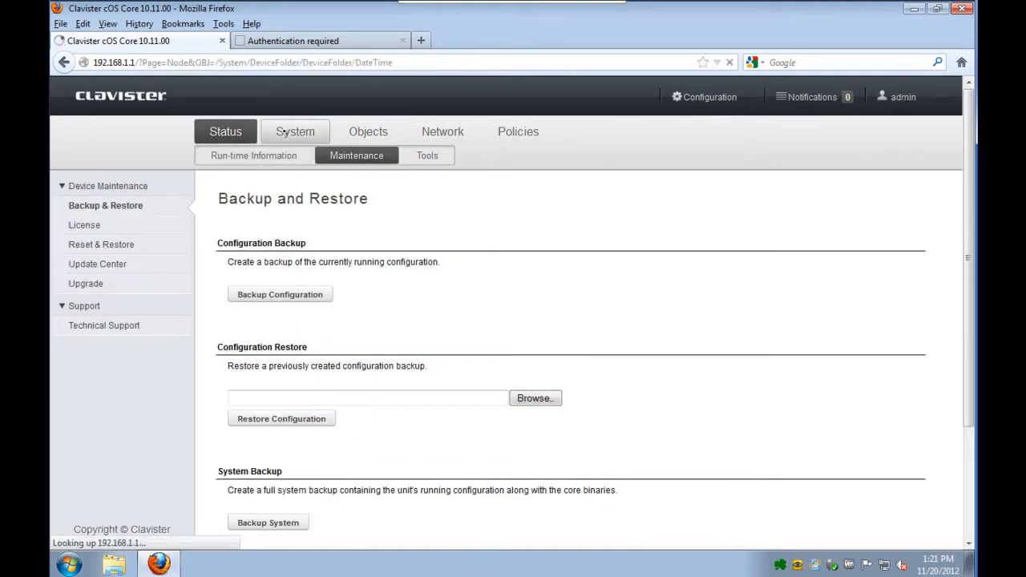
pyautogui.click(111, 244)
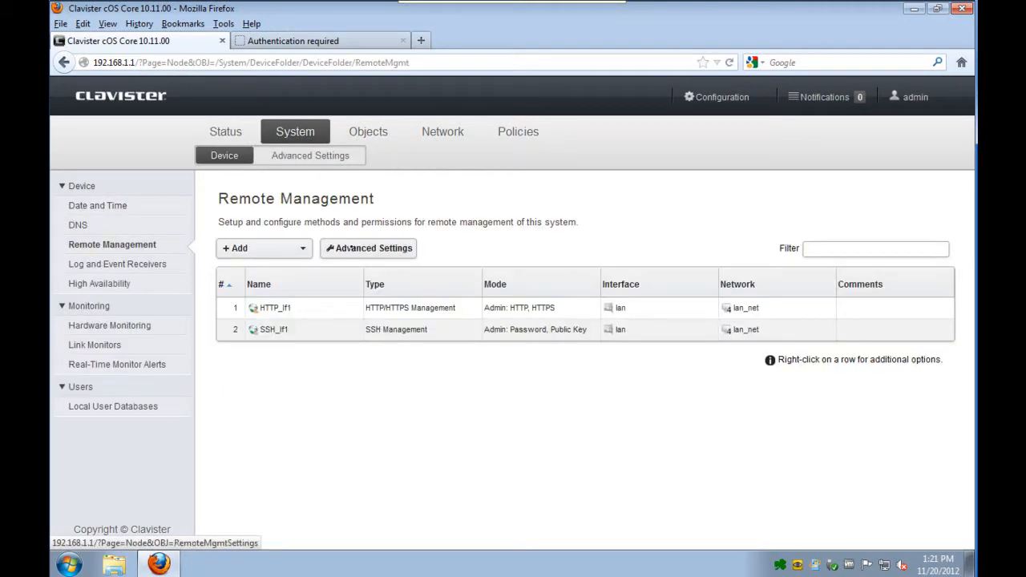
pyautogui.click(358, 249)
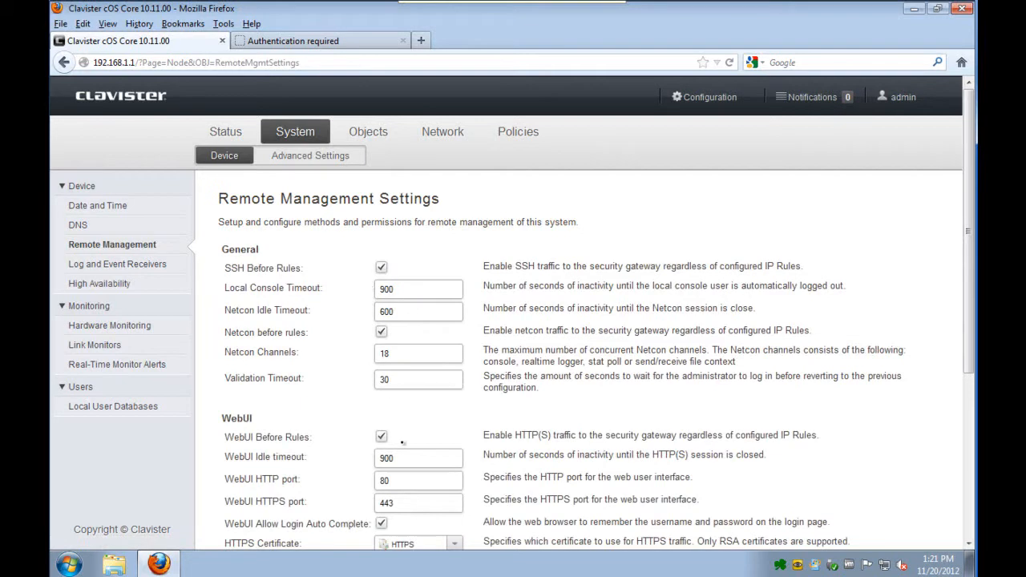
pyautogui.click(410, 481)
pyautogui.write('80')
pyautogui.scroll(-5, 972, 504)
pyautogui.click(863, 521)
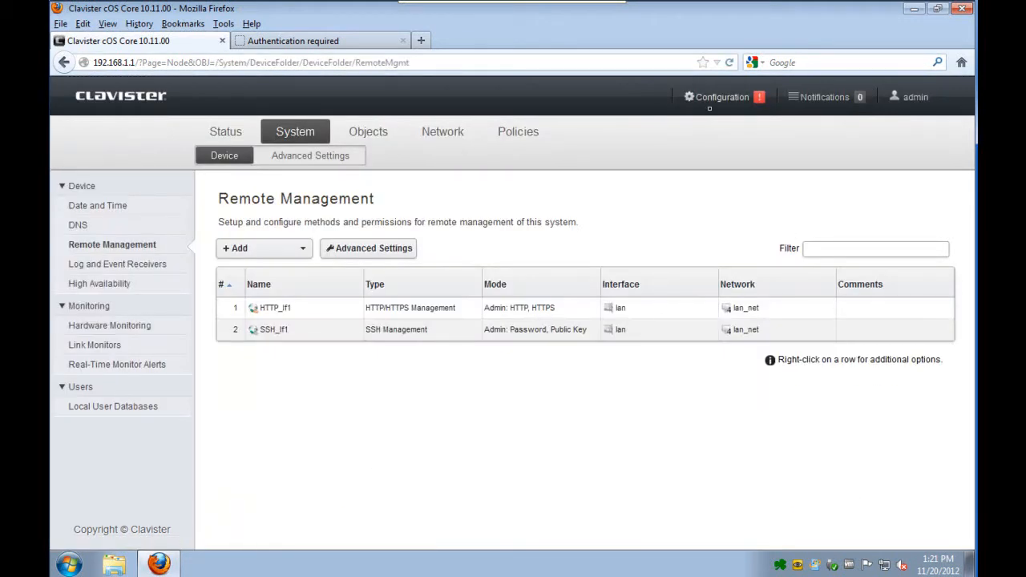
# - Save and activate the changed configuration
pyautogui.click(710, 101)
pyautogui.click(533, 149)
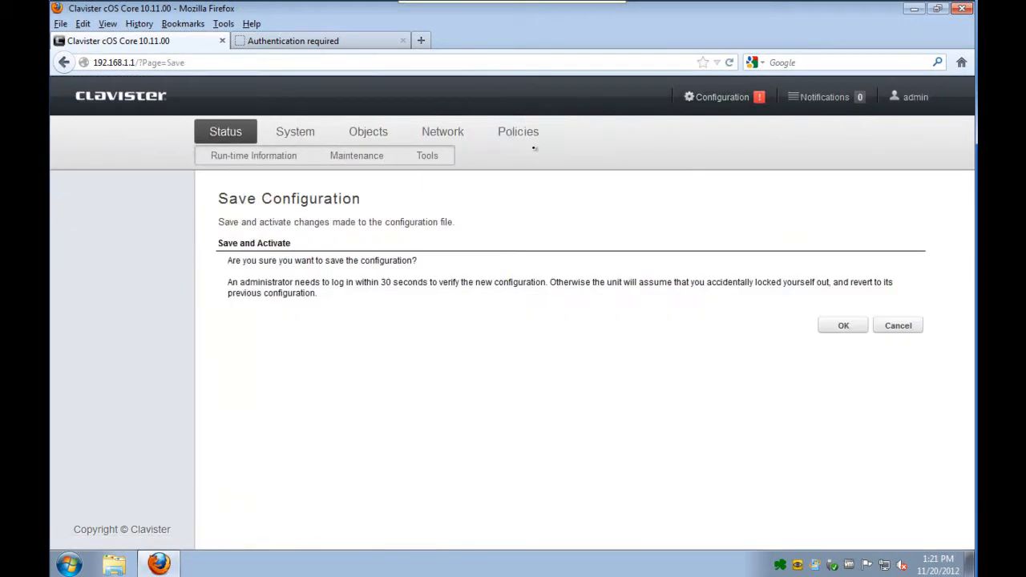
pyautogui.click(831, 329)
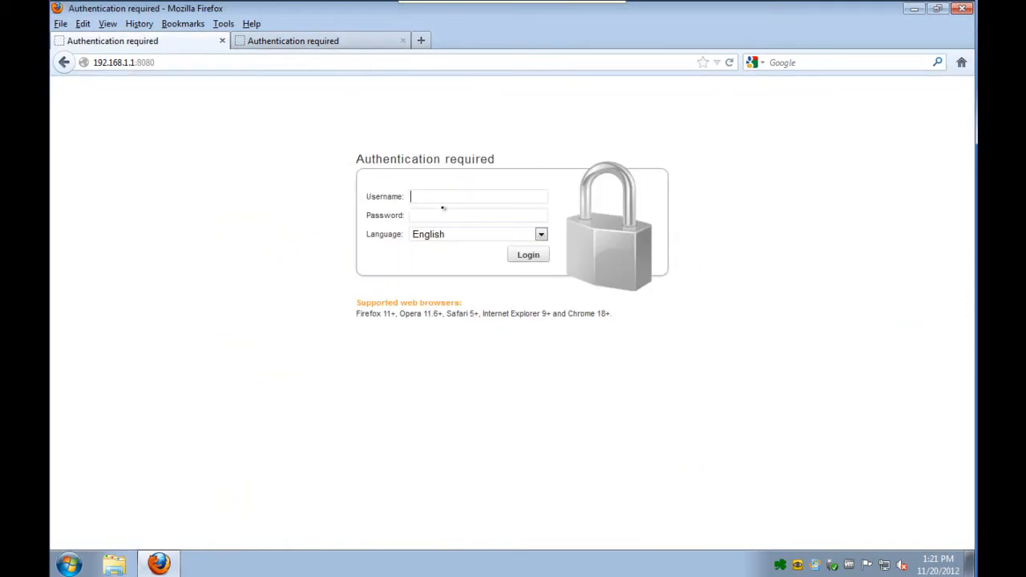
# - Log back in with the administrator username and password, let the browser remember the password, and check the commit result
pyautogui.click(441, 207)
pyautogui.write('admin')
pyautogui.press('Tab')
pyautogui.write('admin')
pyautogui.press('Return')
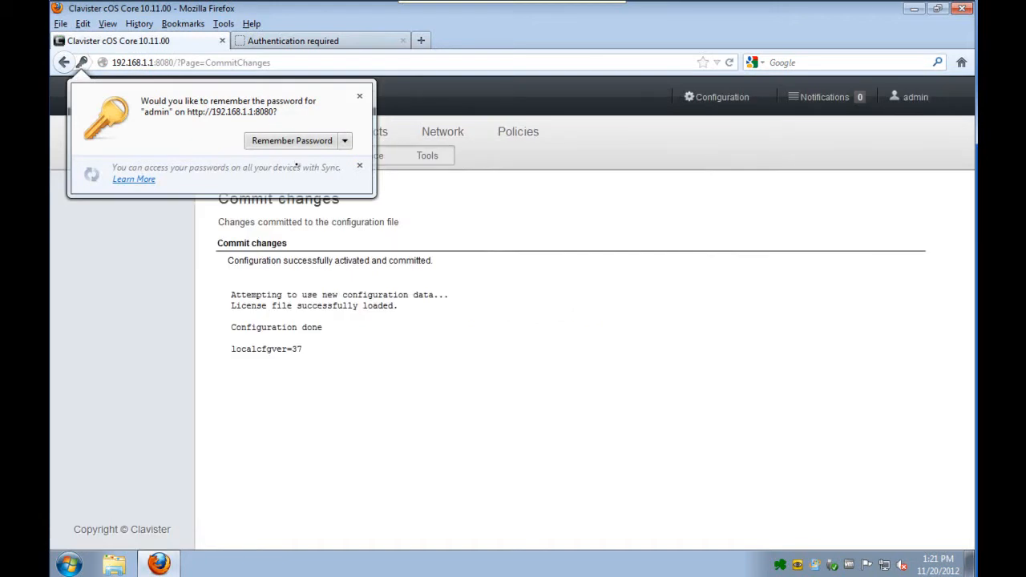
pyautogui.click(292, 141)
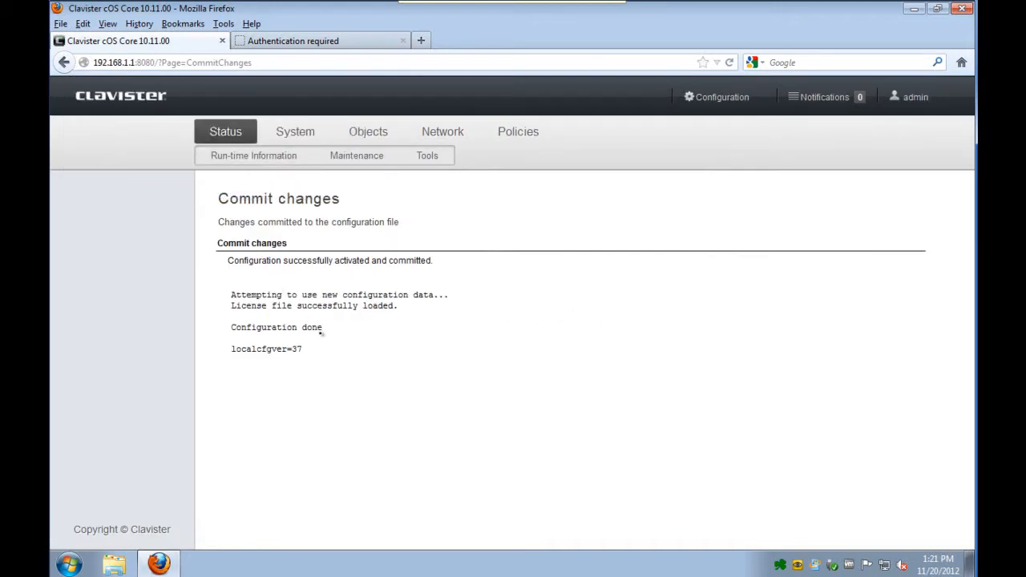
pyautogui.moveTo(321, 330); pyautogui.dragTo(229, 324)
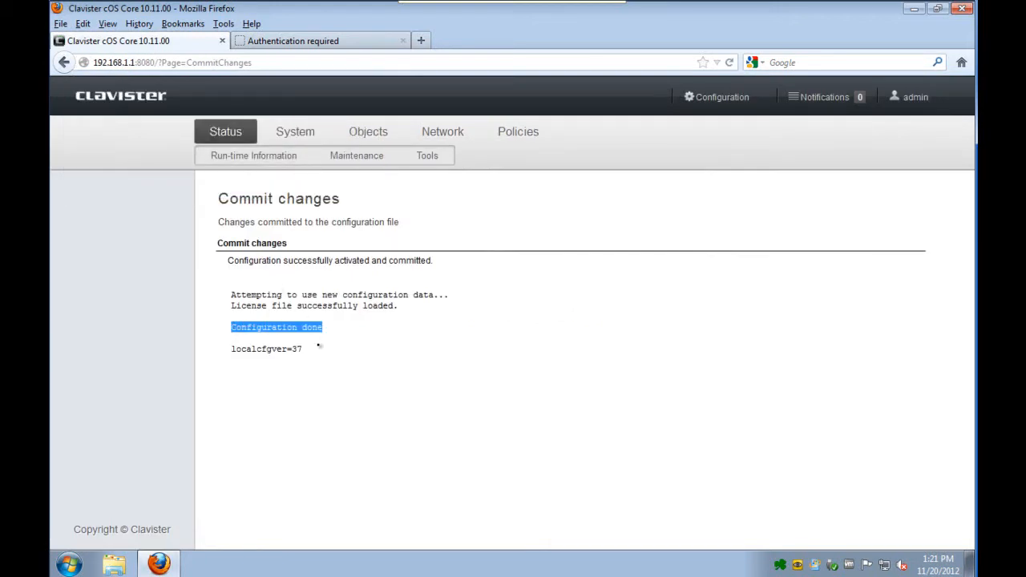
# - Browse to 172.16.1.1 in the second browser tab and show the SHTTPD web server log
pyautogui.click(241, 40)
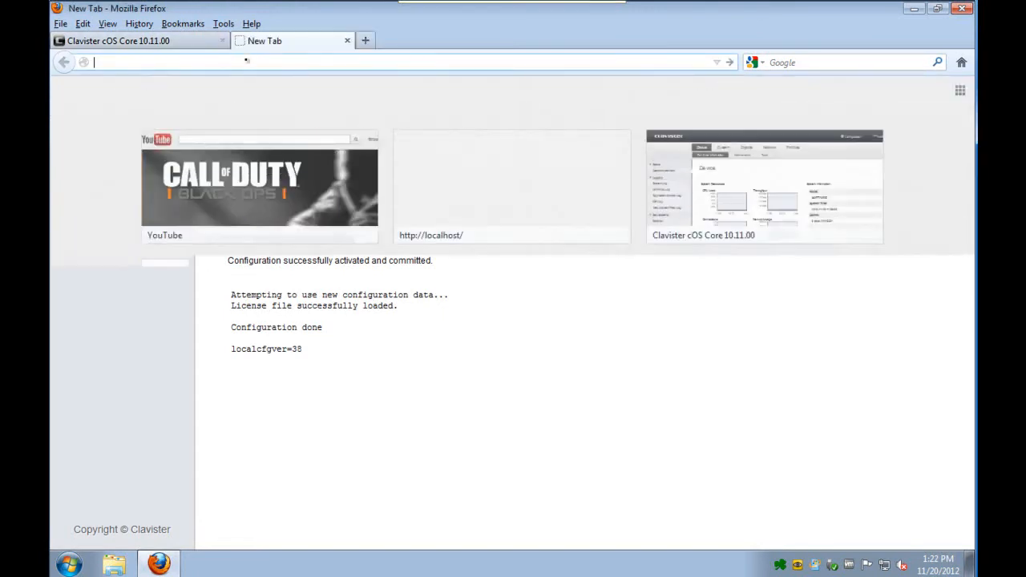
pyautogui.write('172.16.1.1/')
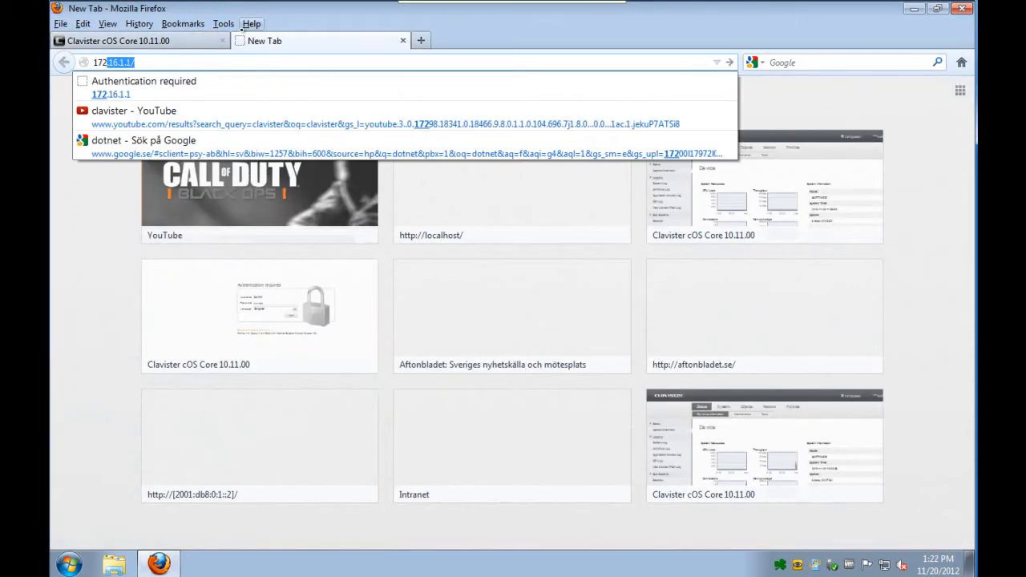
pyautogui.press('Return')
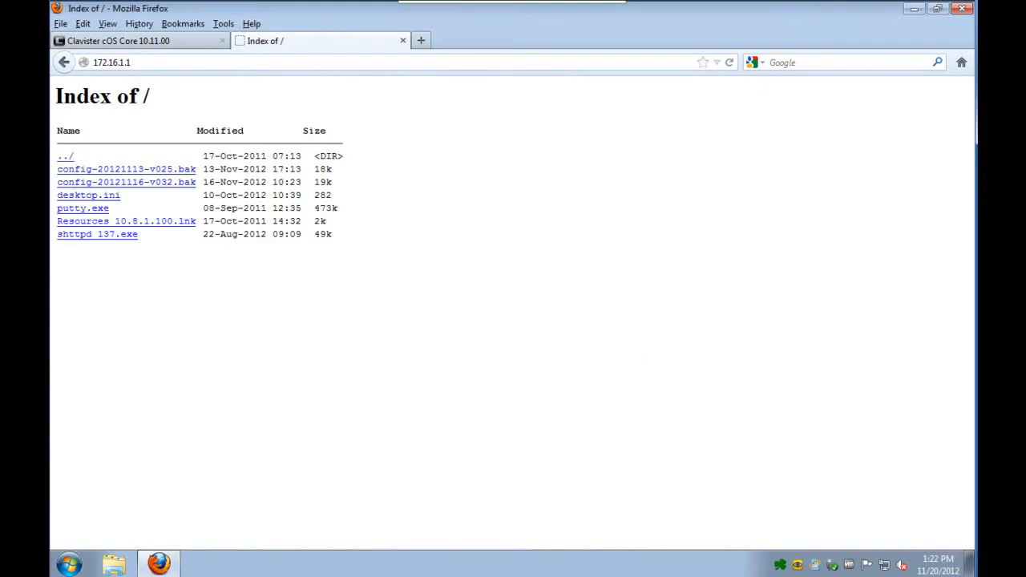
pyautogui.rightClick(780, 565)
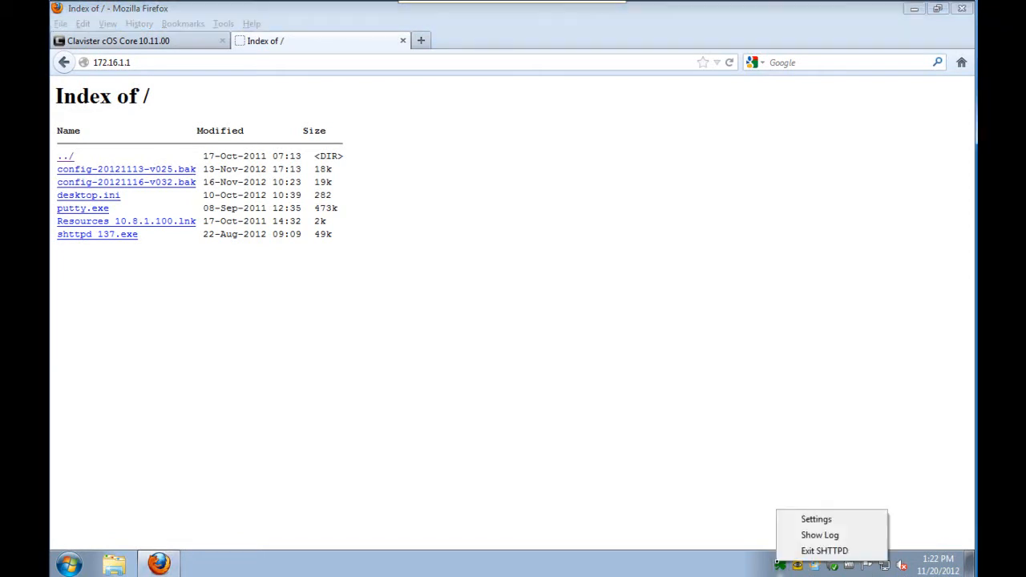
pyautogui.click(814, 536)
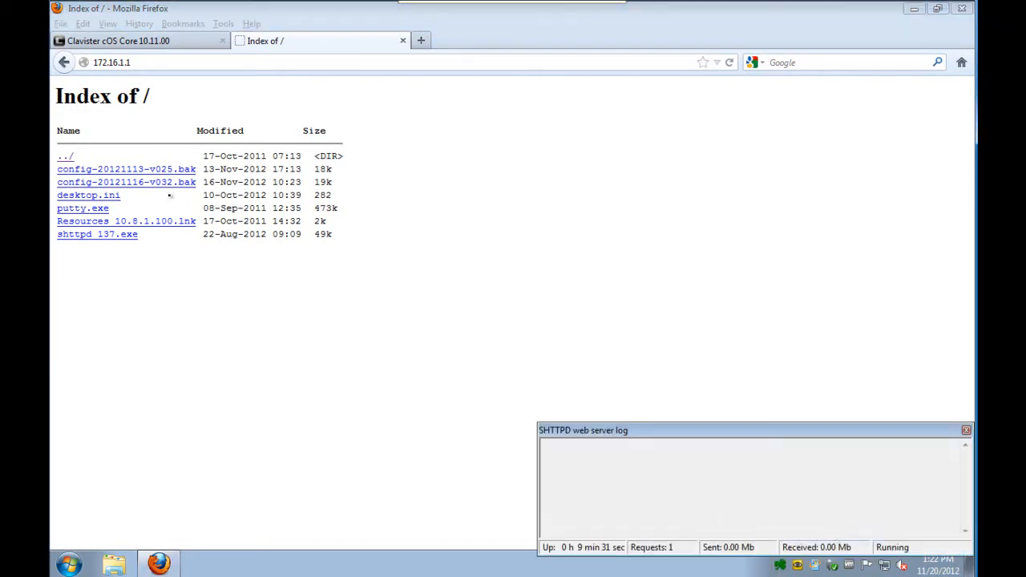
# - Reload 172.16.1.1 to check the request logged by the SHTTPD web server, and close the log window
pyautogui.click(150, 69)
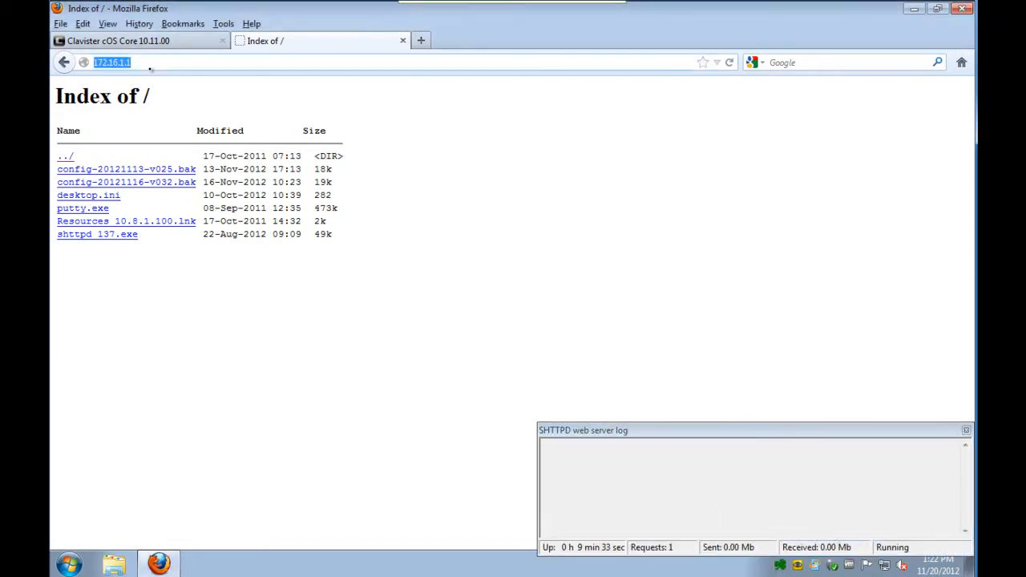
pyautogui.press('Return')
pyautogui.moveTo(705, 455); pyautogui.dragTo(544, 444)
pyautogui.click(741, 496)
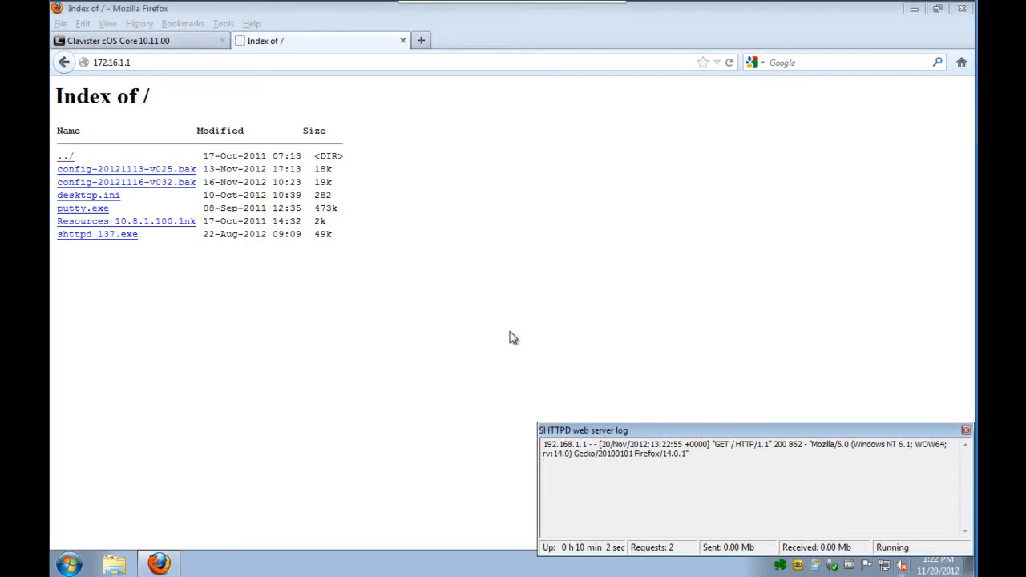
pyautogui.click(966, 431)
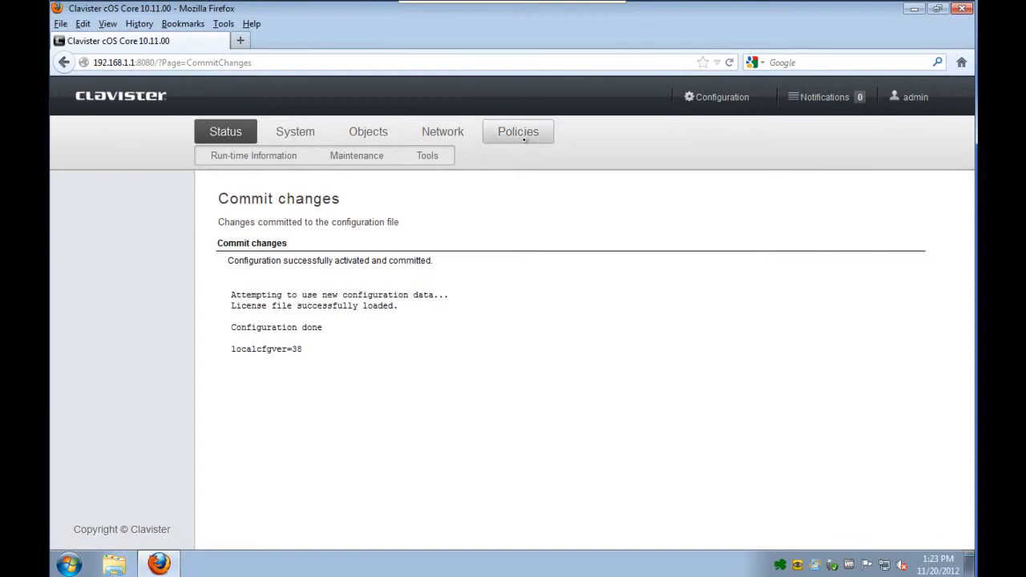
# - Clone the Server_HTTP policy in the main IP rules as Server_SMTP with the smtp service
pyautogui.click(525, 139)
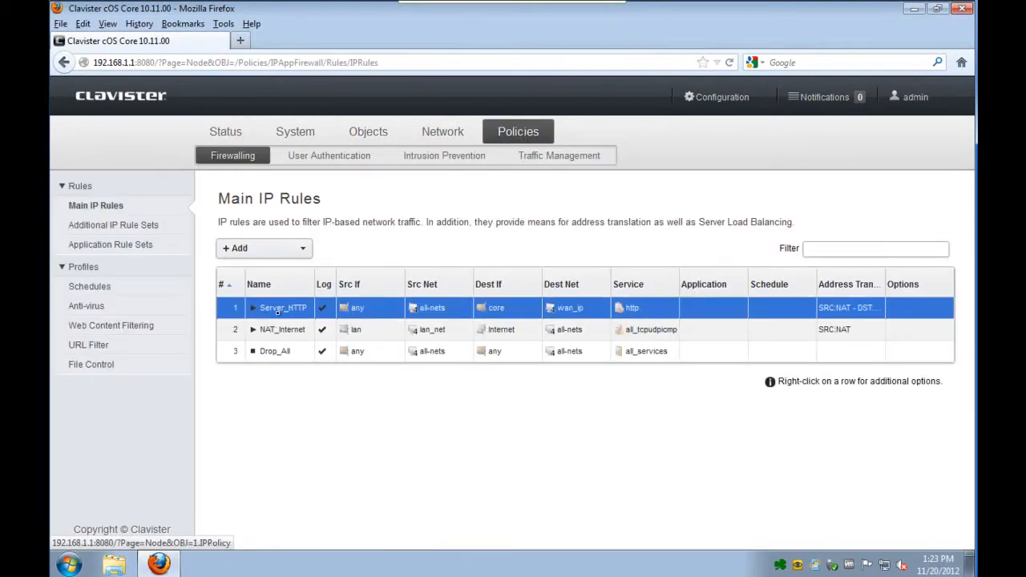
pyautogui.rightClick(278, 312)
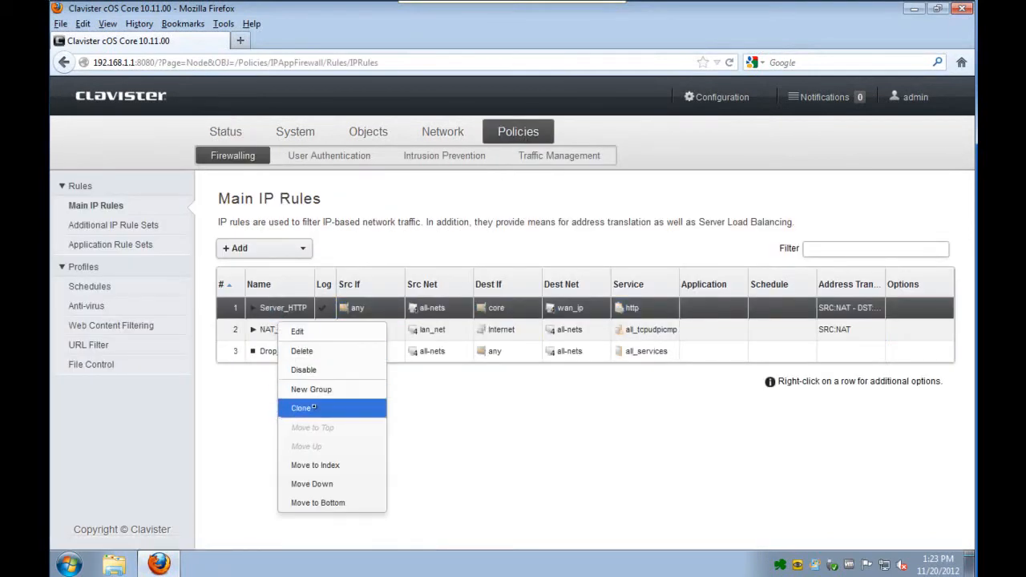
pyautogui.click(303, 407)
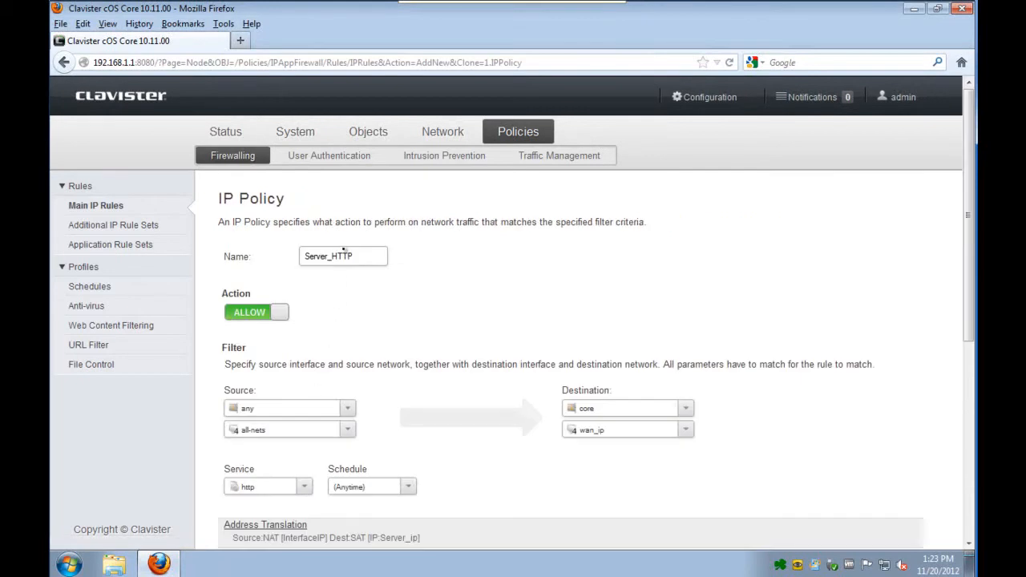
pyautogui.doubleClick(343, 256)
pyautogui.write('SM')
pyautogui.click(287, 486)
pyautogui.write('sm')
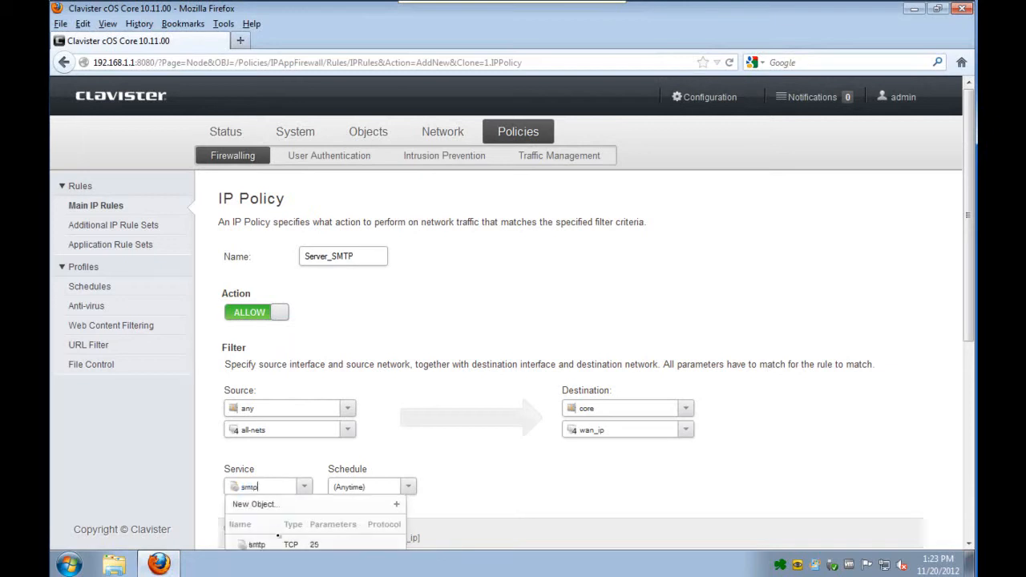
pyautogui.click(277, 546)
pyautogui.scroll(-5, 896, 413)
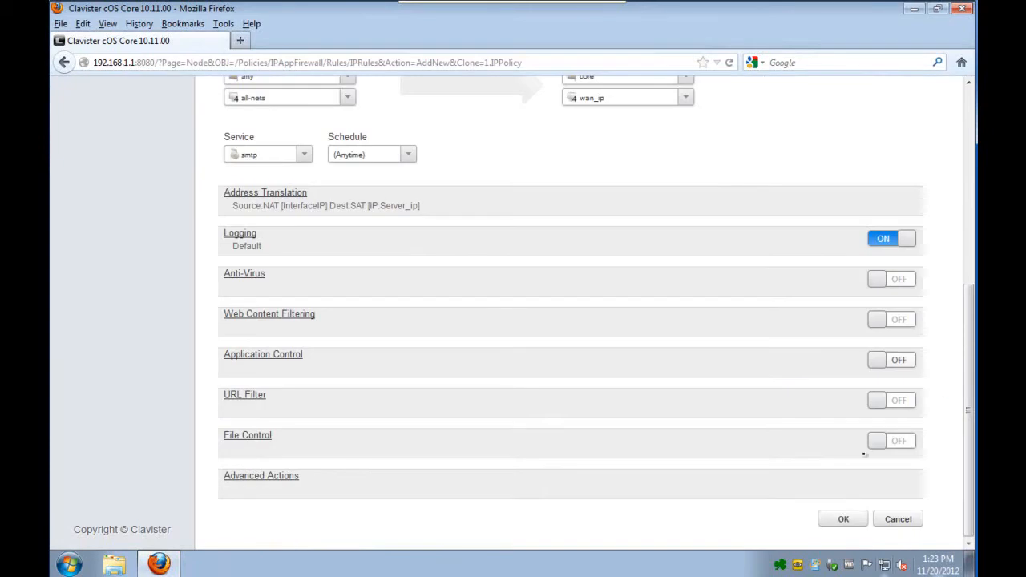
pyautogui.click(843, 520)
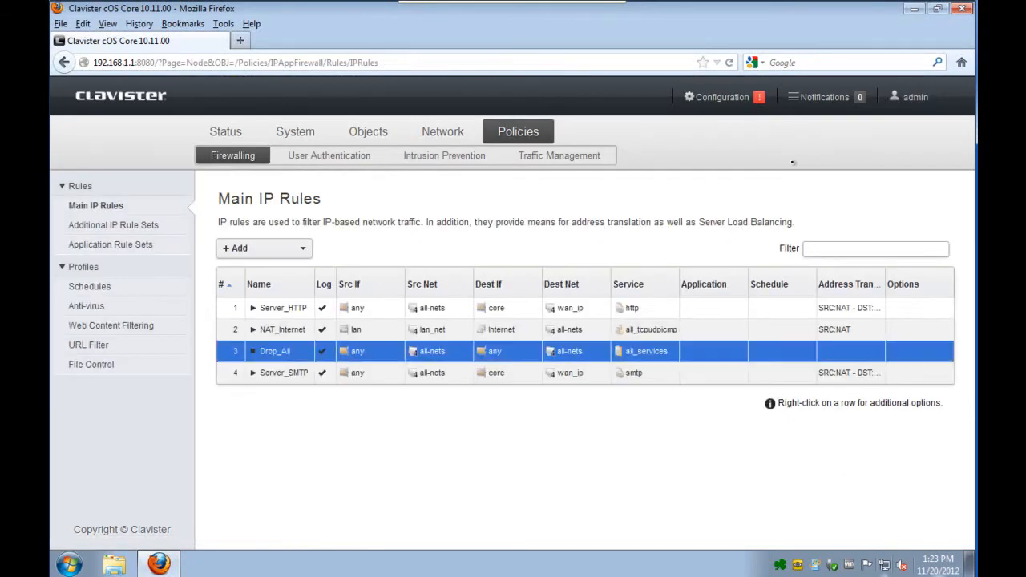
# - Move the Server_SMTP policy to index 2 in the main IP rules
pyautogui.click(232, 375)
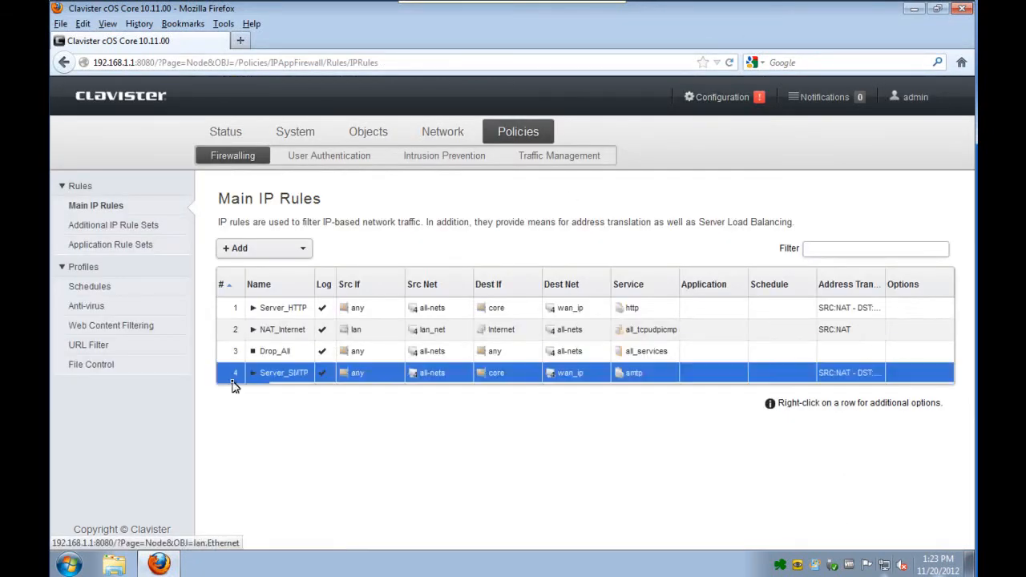
pyautogui.rightClick(278, 377)
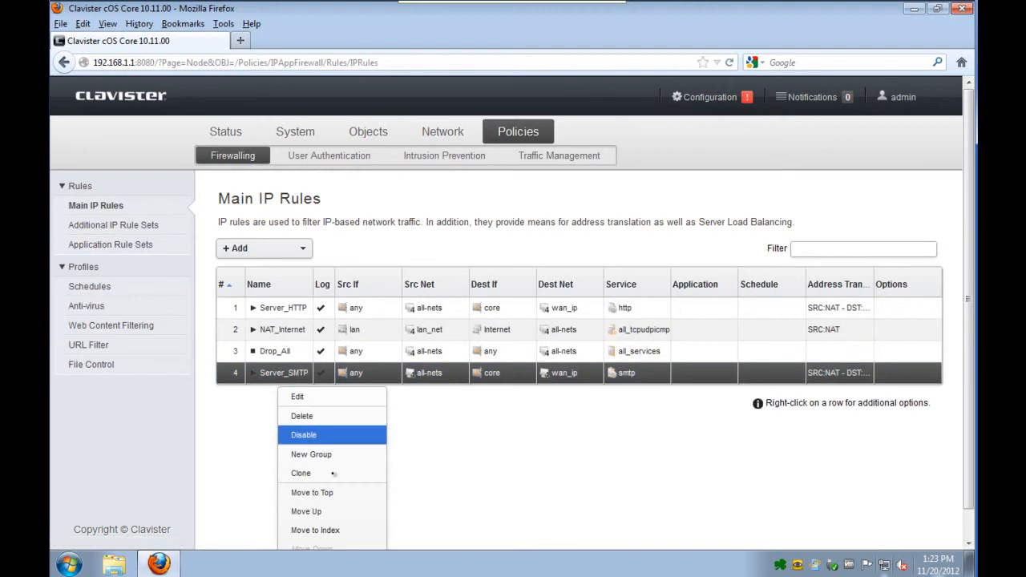
pyautogui.click(327, 531)
pyautogui.write('2')
pyautogui.click(493, 284)
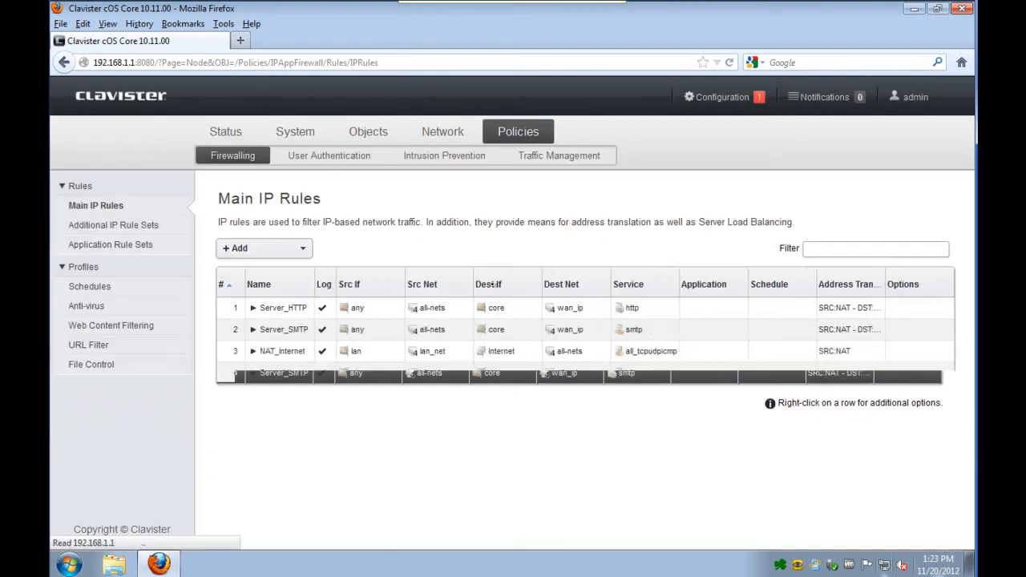
# - Save and activate the configuration containing the new SMTP policy
pyautogui.click(722, 97)
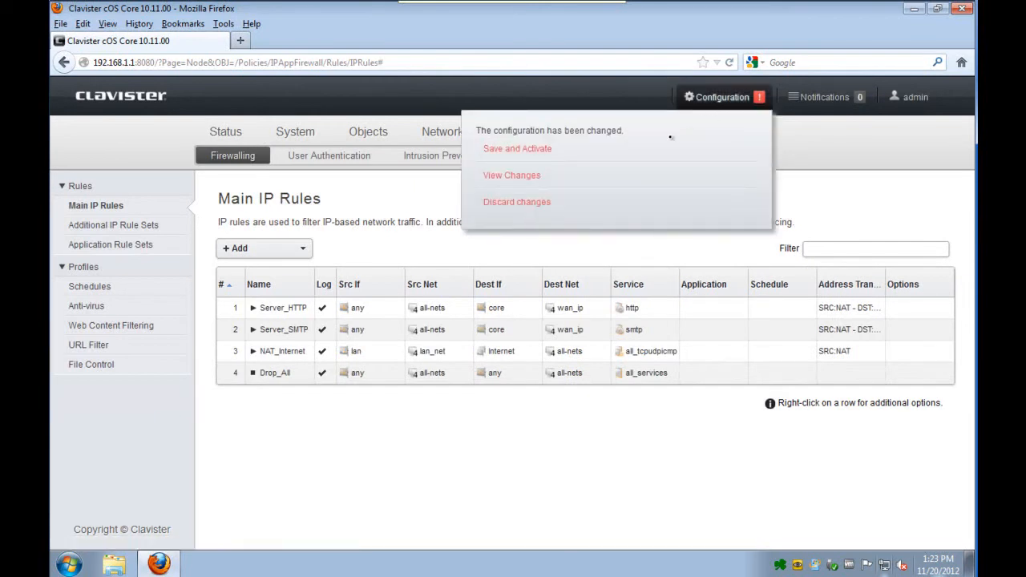
pyautogui.click(556, 148)
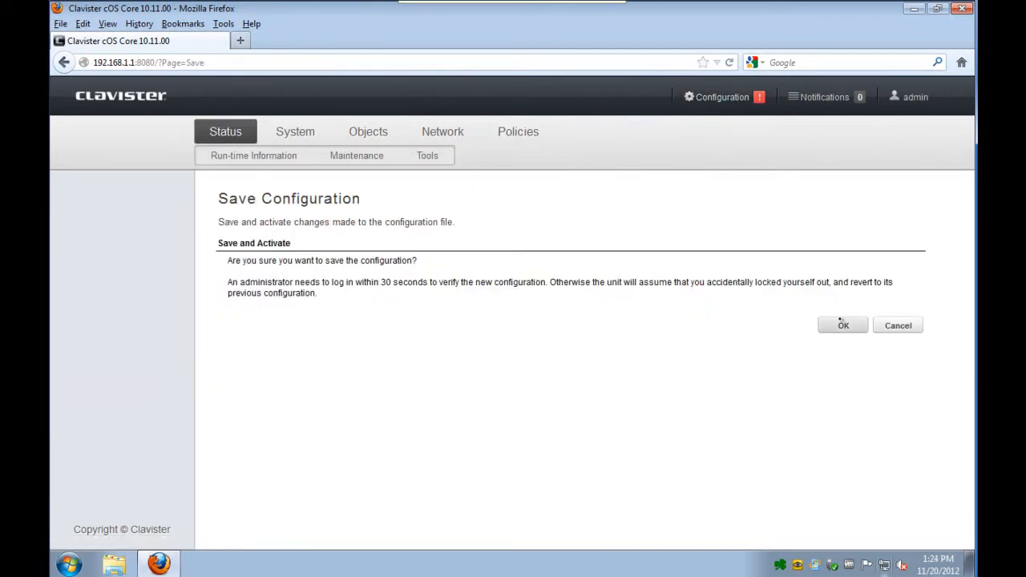
pyautogui.click(840, 324)
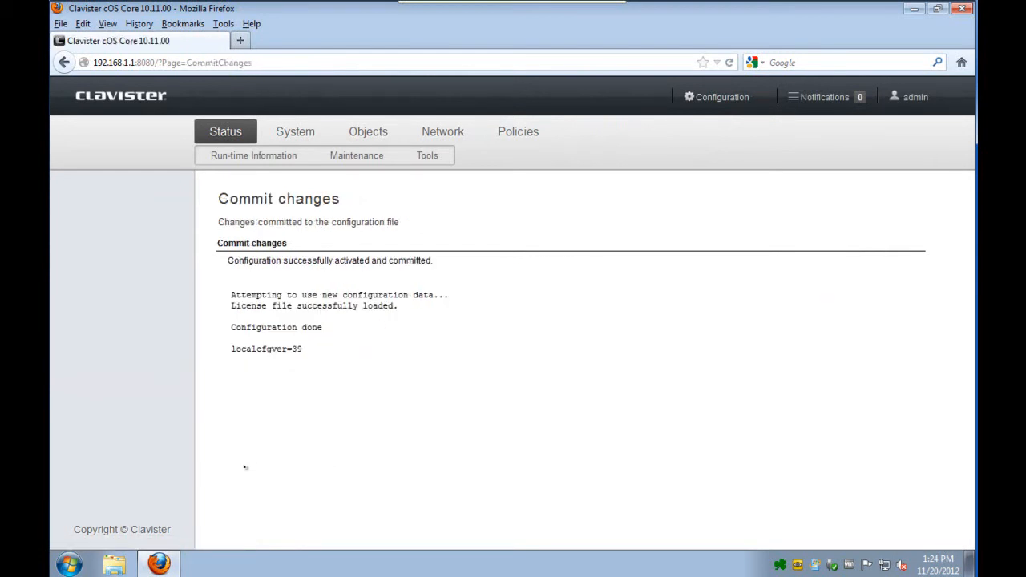
# - Switch to PuTTY from the desktop and set up a Telnet session to 172.16.1.1 on port 25
pyautogui.click(914, 9)
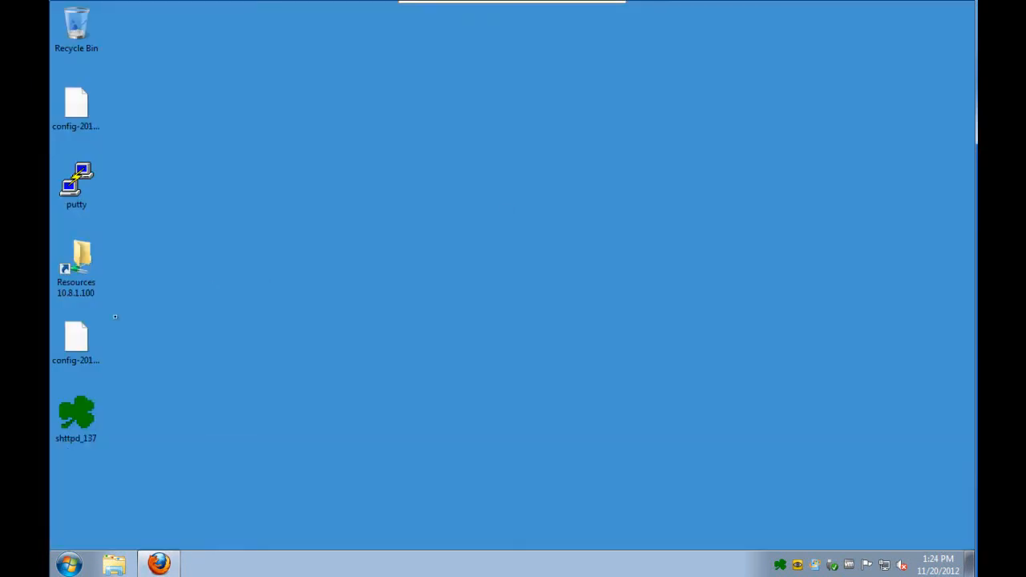
pyautogui.doubleClick(76, 183)
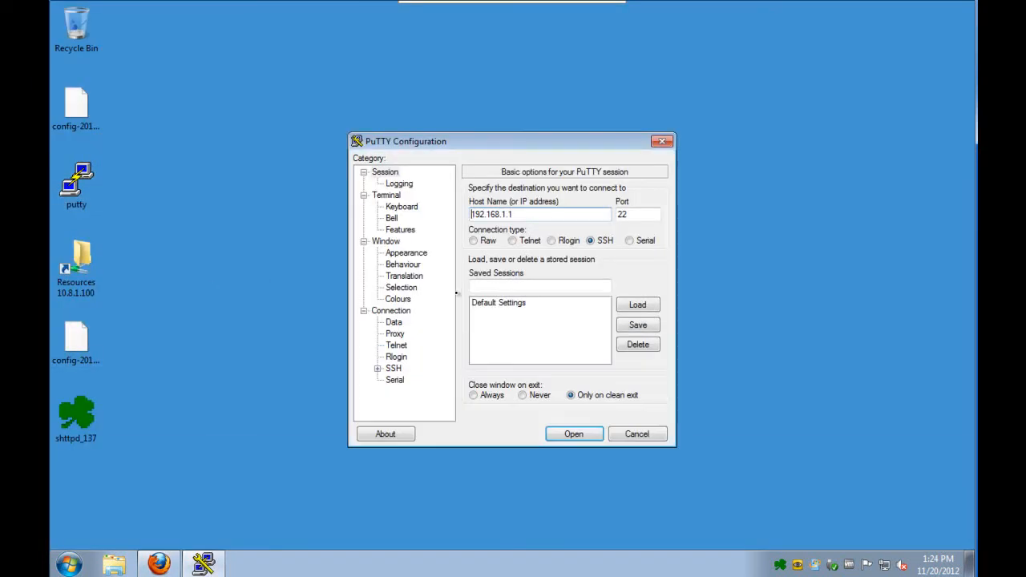
pyautogui.moveTo(514, 215); pyautogui.dragTo(399, 205)
pyautogui.write('172.16.1.1')
pyautogui.press('Tab')
pyautogui.write('24')
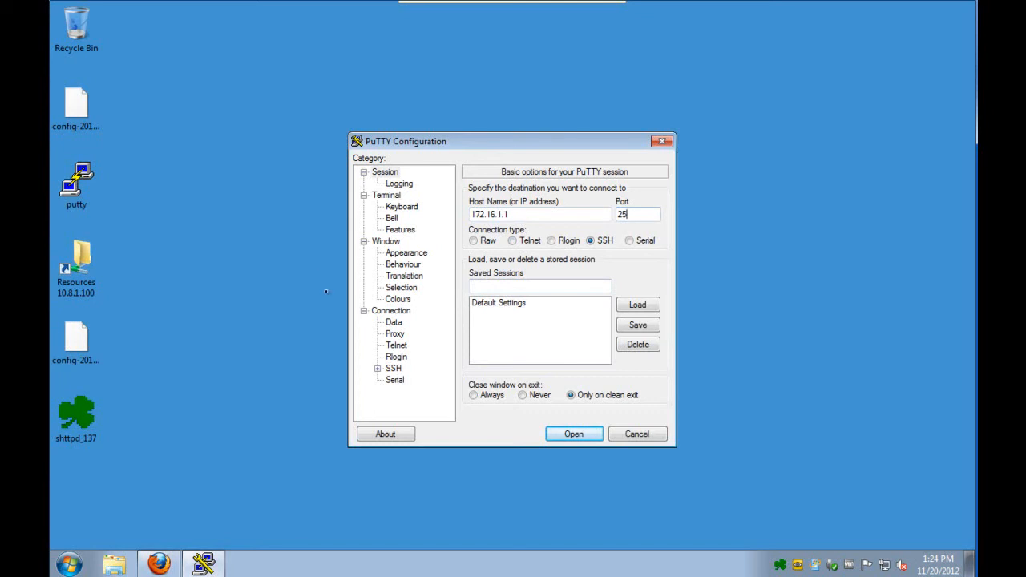
pyautogui.click(513, 240)
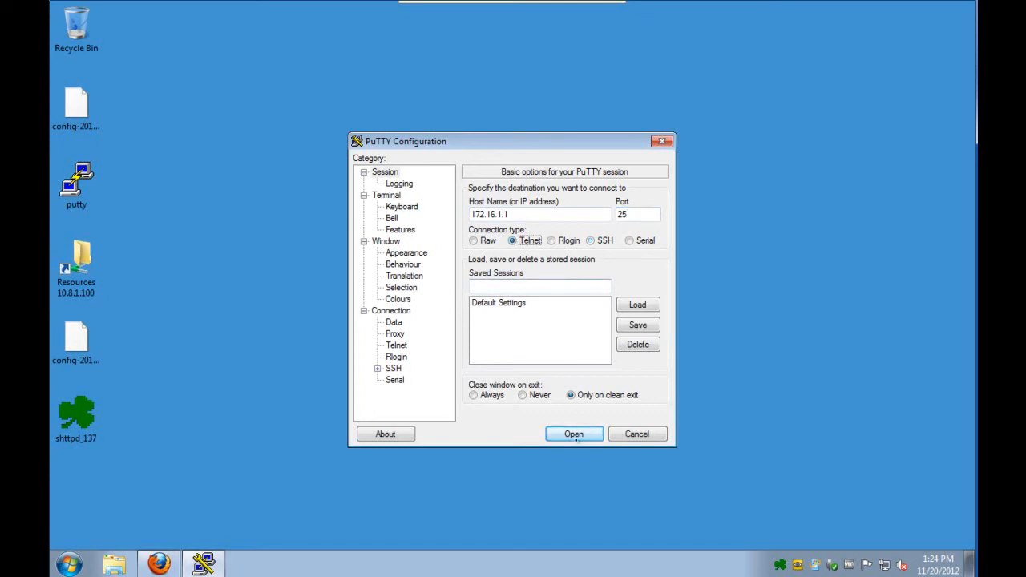
# - Open the Telnet connection and send the line "test" to the server
pyautogui.click(574, 433)
pyautogui.write('test')
pyautogui.press('Return')
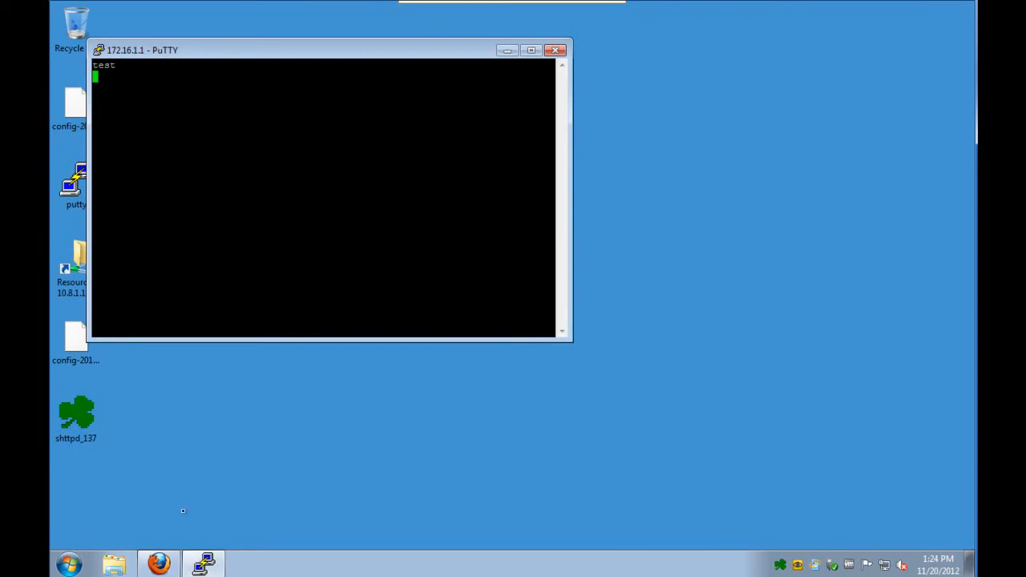
# - Return to the firewall WebUI in Firefox and examine the system log for the Server_SMTP connection on port 25
pyautogui.click(159, 562)
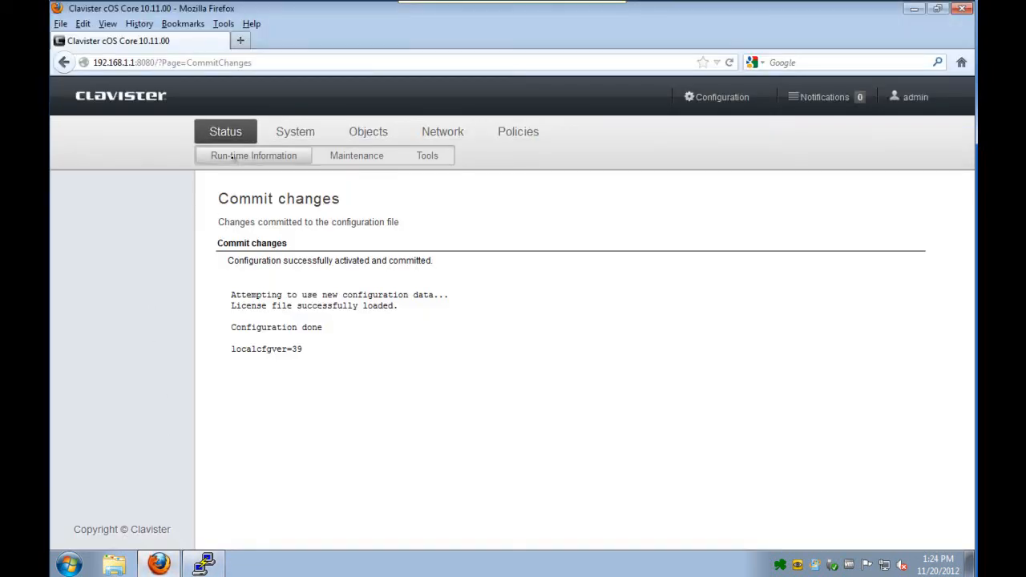
pyautogui.click(88, 250)
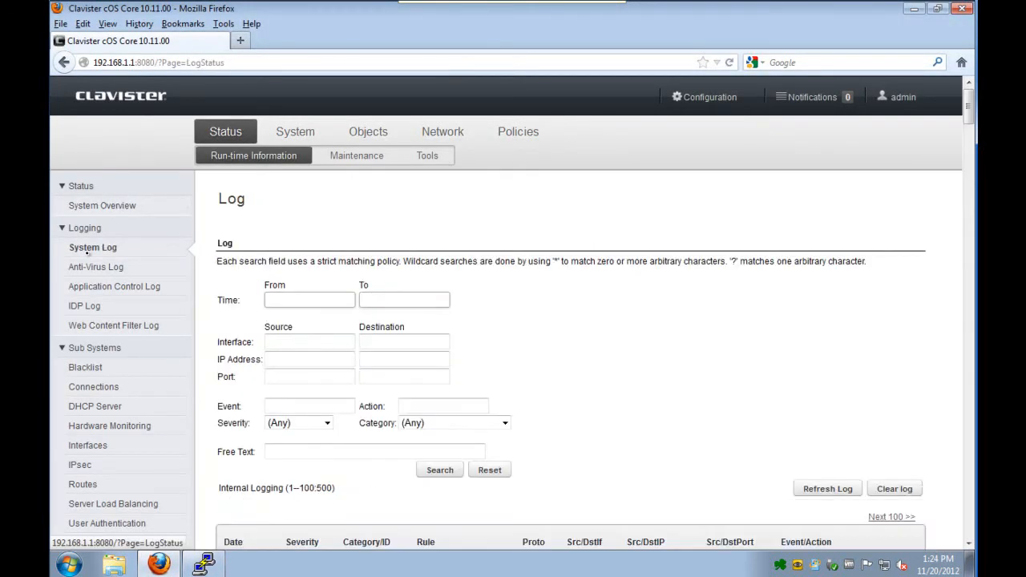
pyautogui.scroll(-15, 602, 413)
pyautogui.scroll(6, 577, 384)
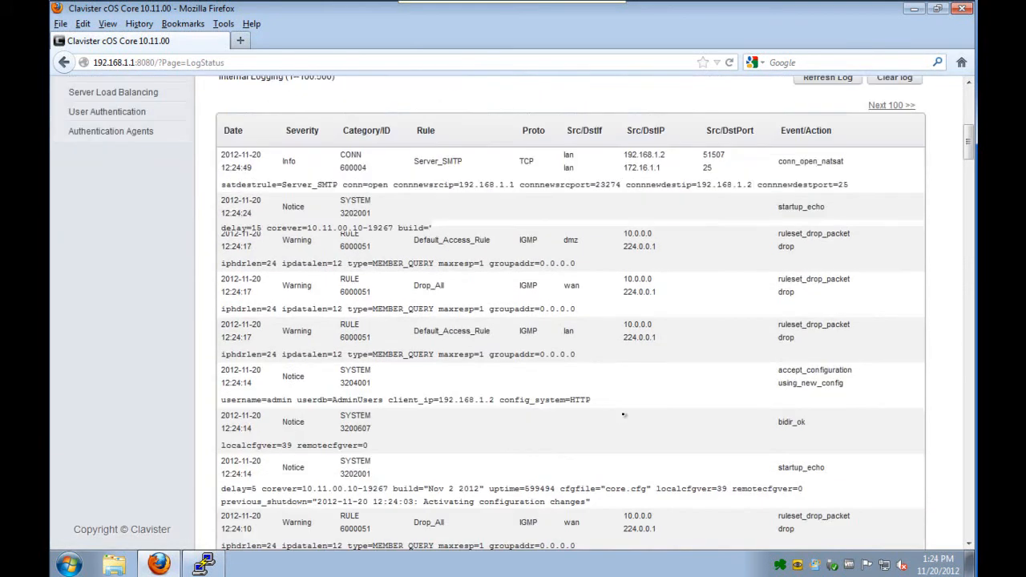